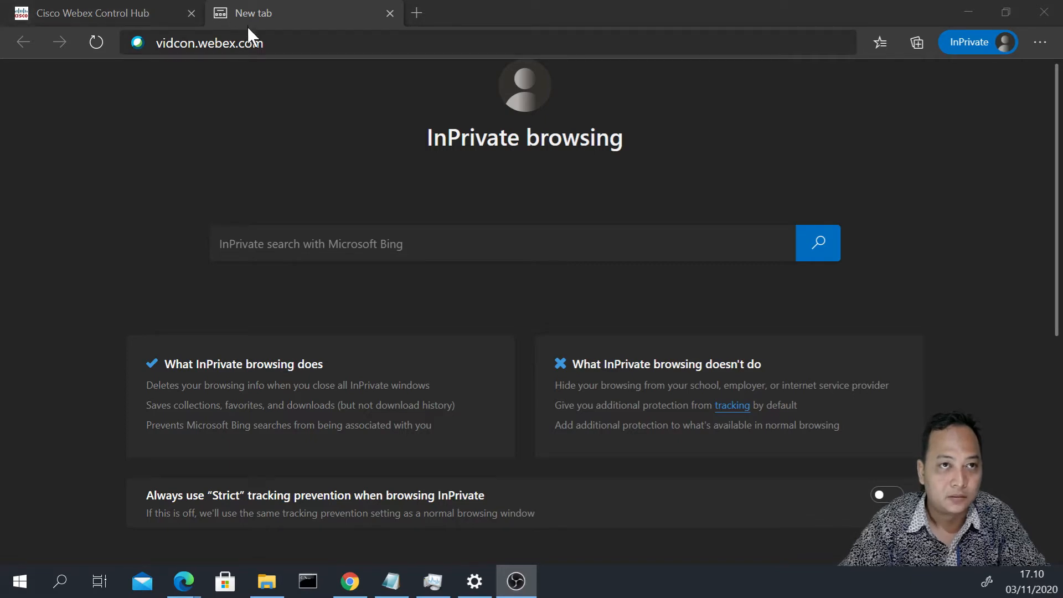
- Bring Edge forward, edit the vidcon.webex.com address, and switch to the Control Hub login tab
click(266, 43)
click(217, 44)
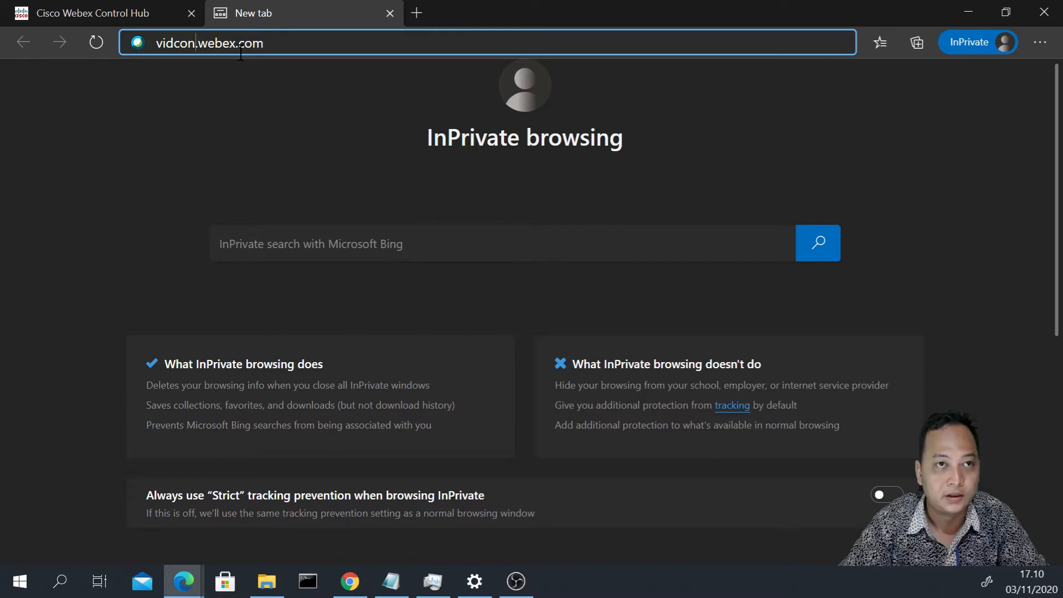
key(shift+Left)
key(shift+Left)
key(shift+Left)
key(shift+Left)
key(shift+Left)
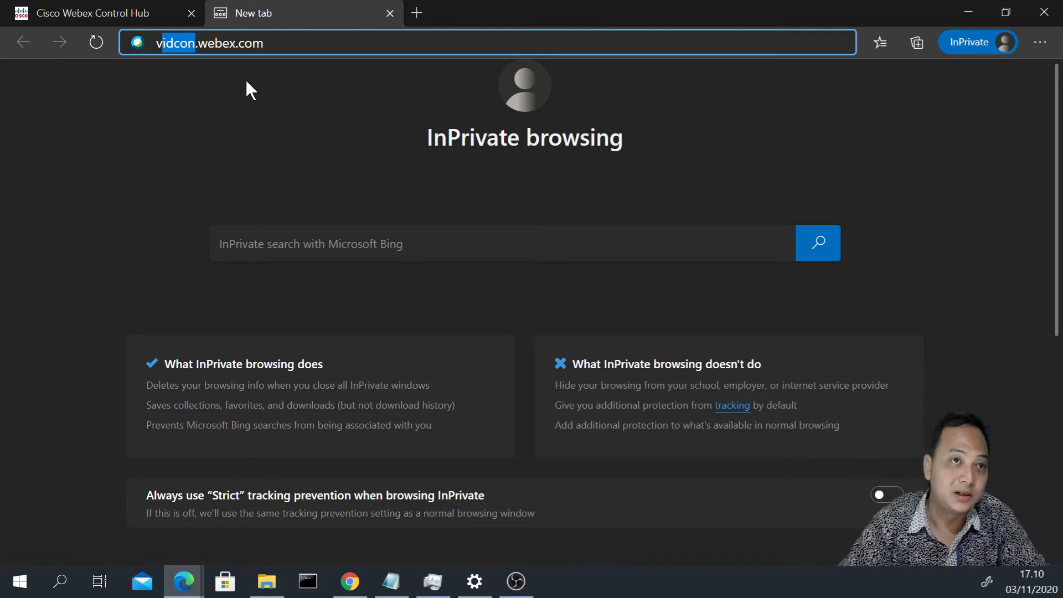
click(207, 45)
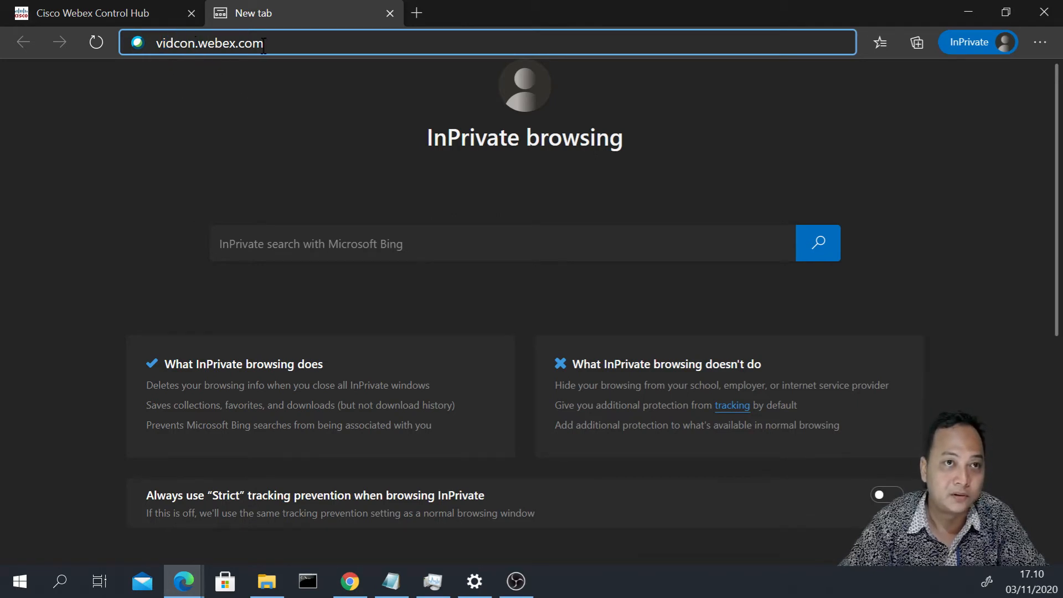
click(136, 12)
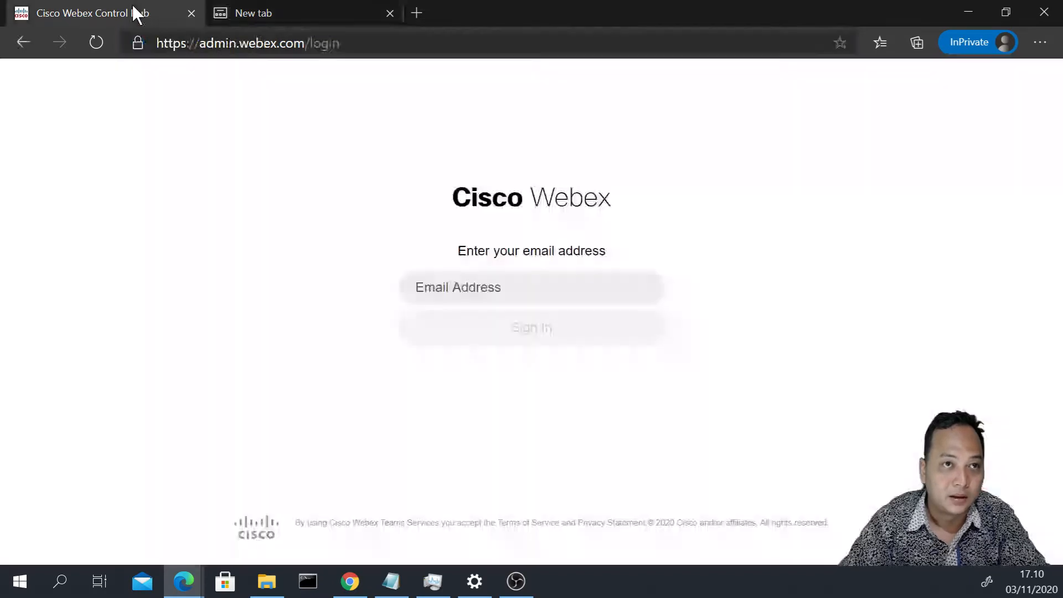
- Close the Control Hub login tab and bring the Webex Meetings dashboard window to the front
click(261, 41)
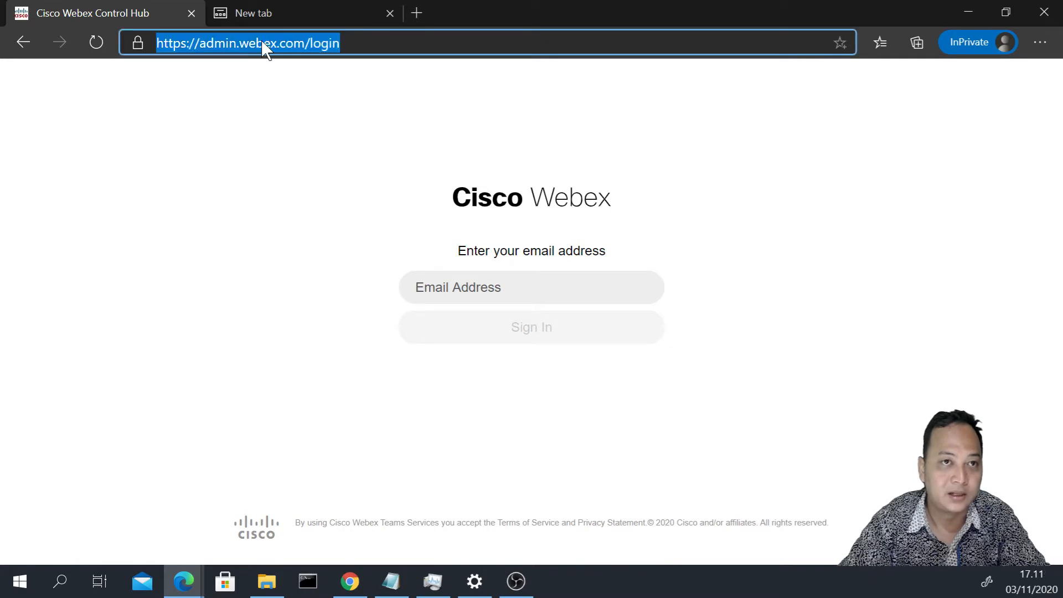
click(304, 45)
click(333, 49)
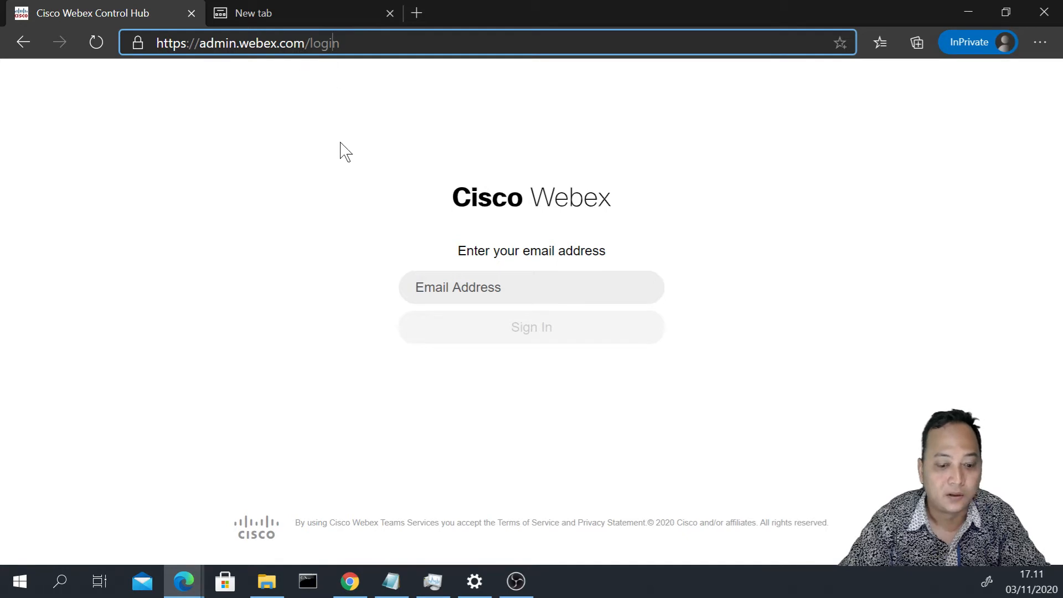
click(474, 291)
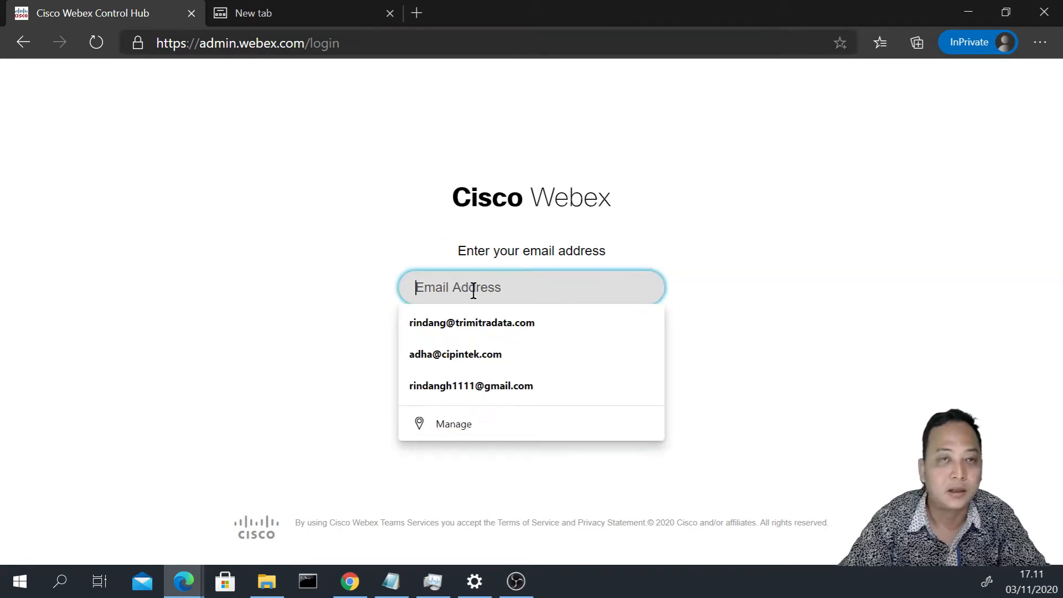
click(191, 13)
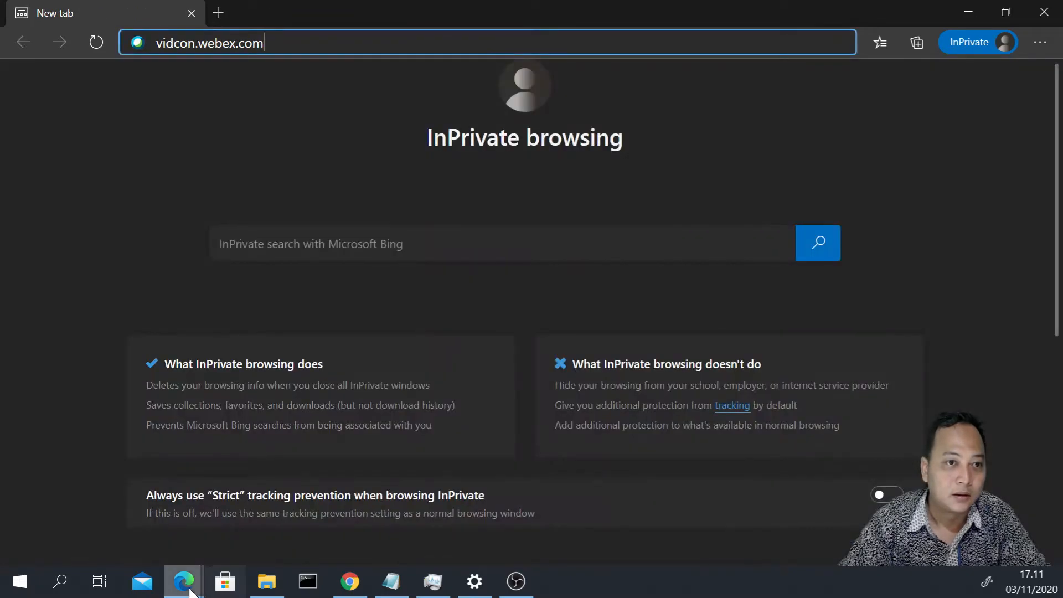
mouse_move(192, 576)
click(110, 512)
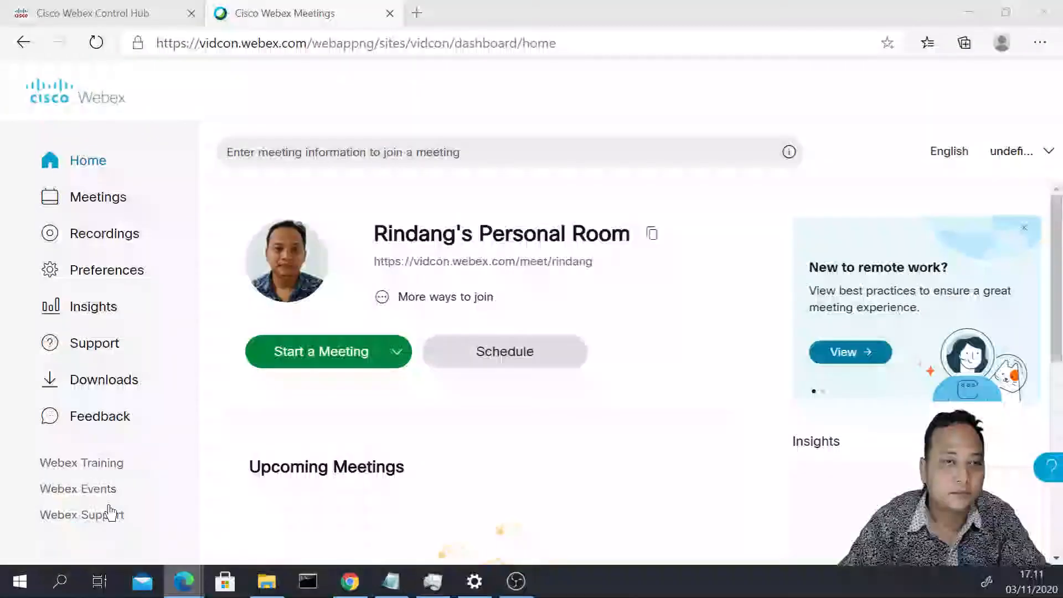
- Switch to the signed-in Control Hub showing the vidcon.webex.com Analytics meeting metrics
click(8, 4)
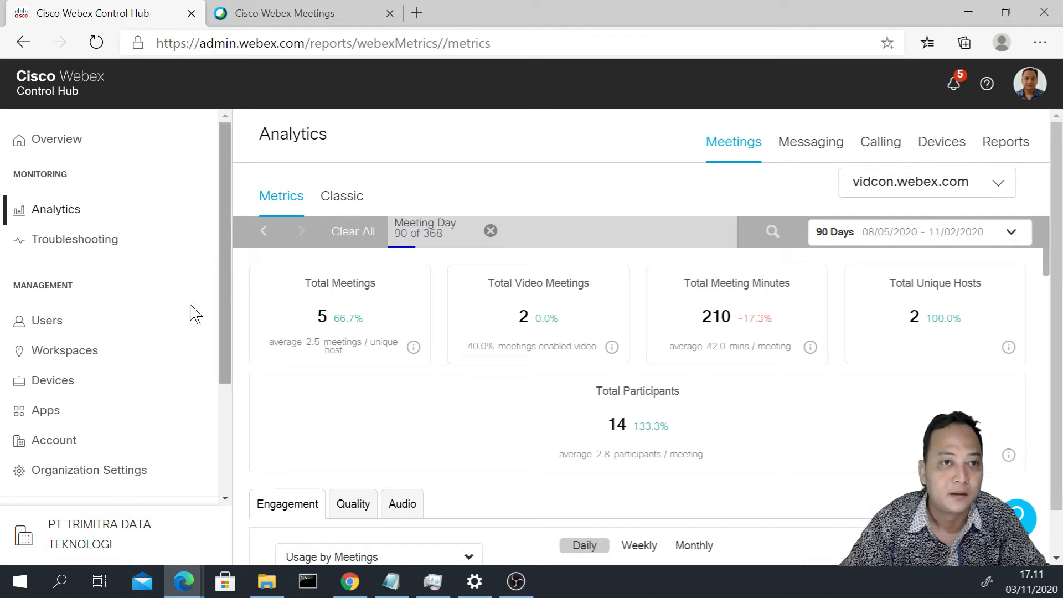
- Go to Workspaces, then the Devices page, which shows no devices added
click(79, 367)
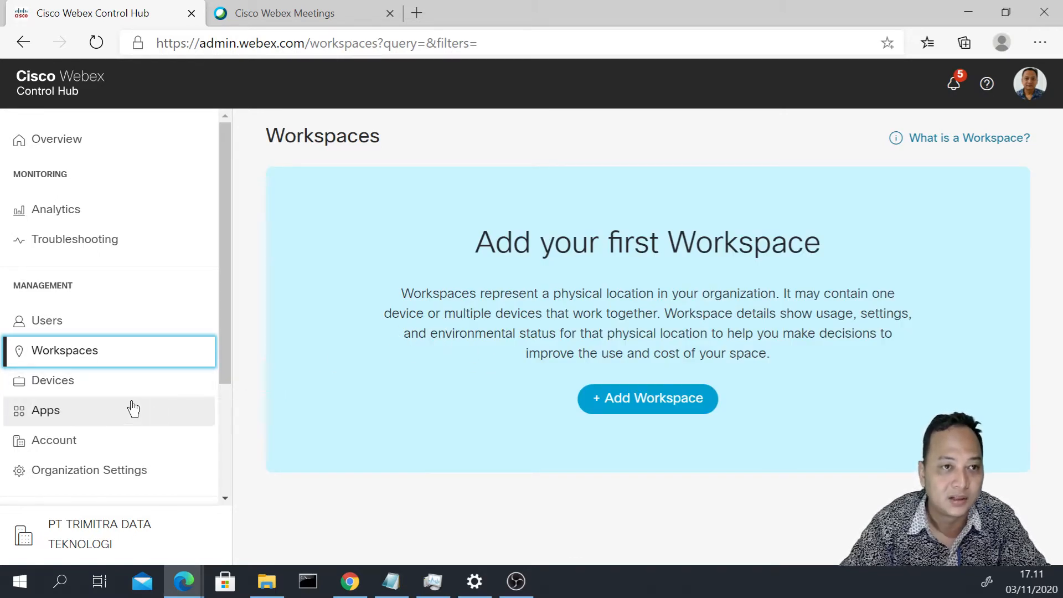
click(83, 391)
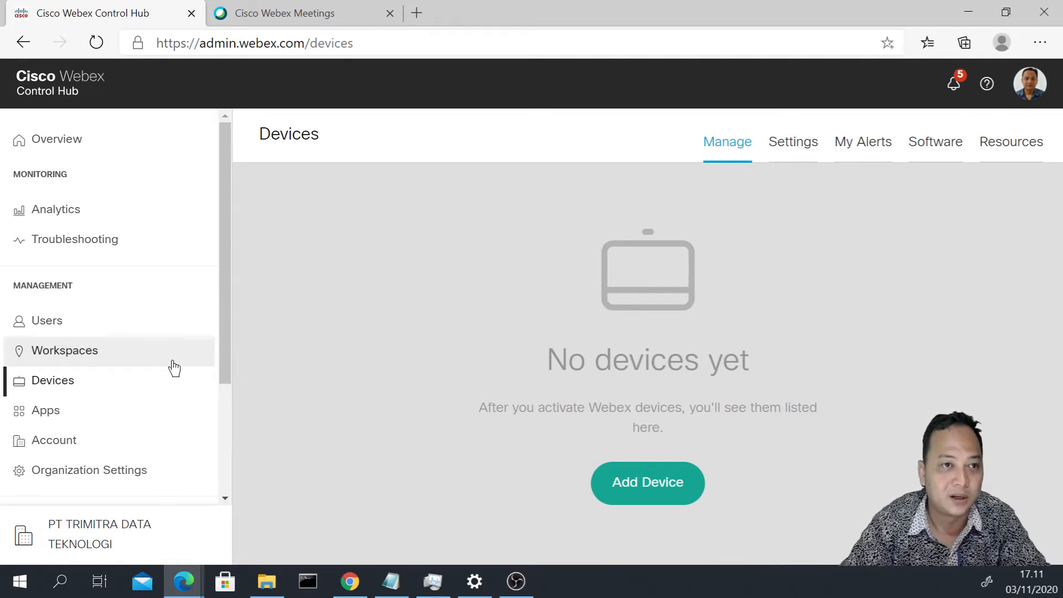
- Highlight the no-devices explanation, then return to the Overview page showing 8 total users
triple_click(484, 411)
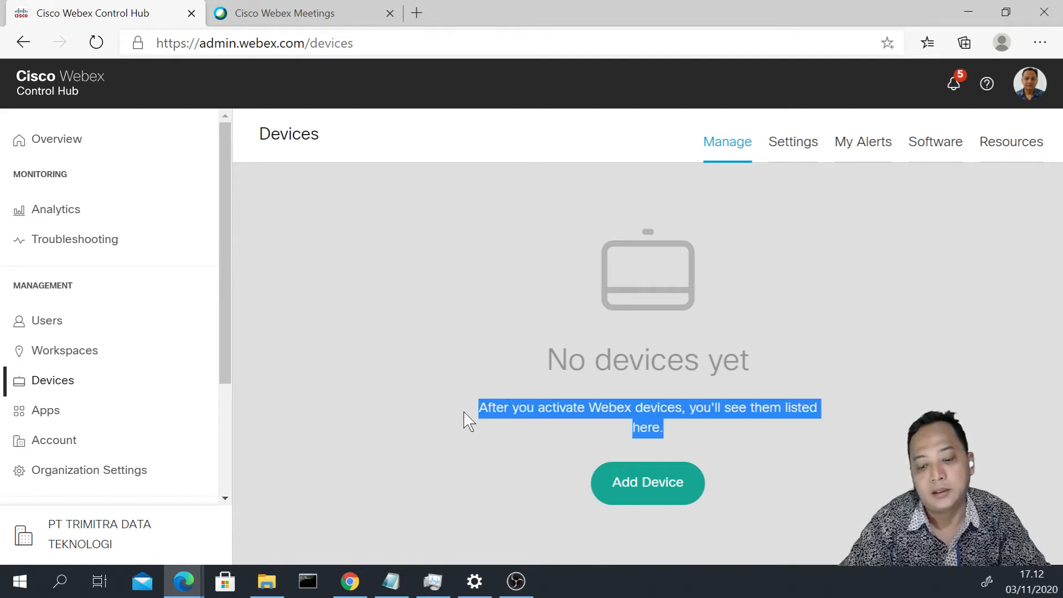
click(464, 413)
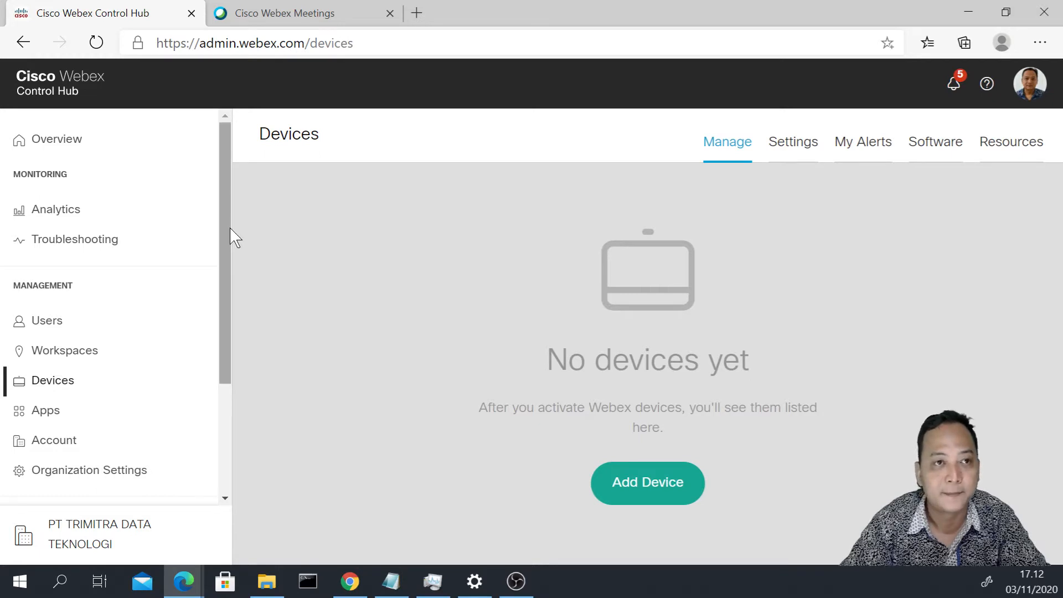
click(64, 154)
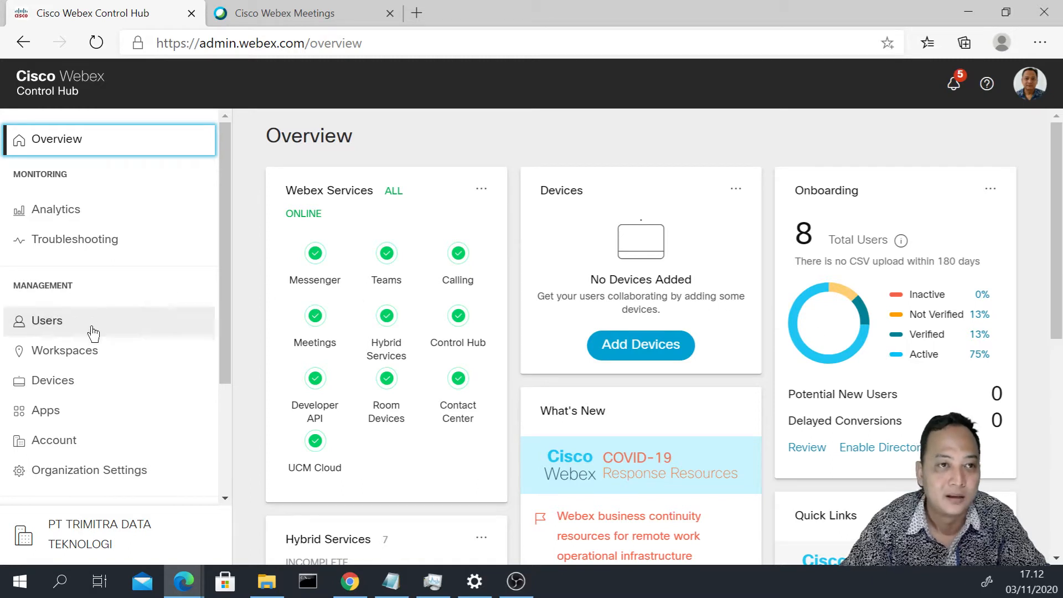
- From Users, manually add one new user by entering their email address, then continue
click(43, 333)
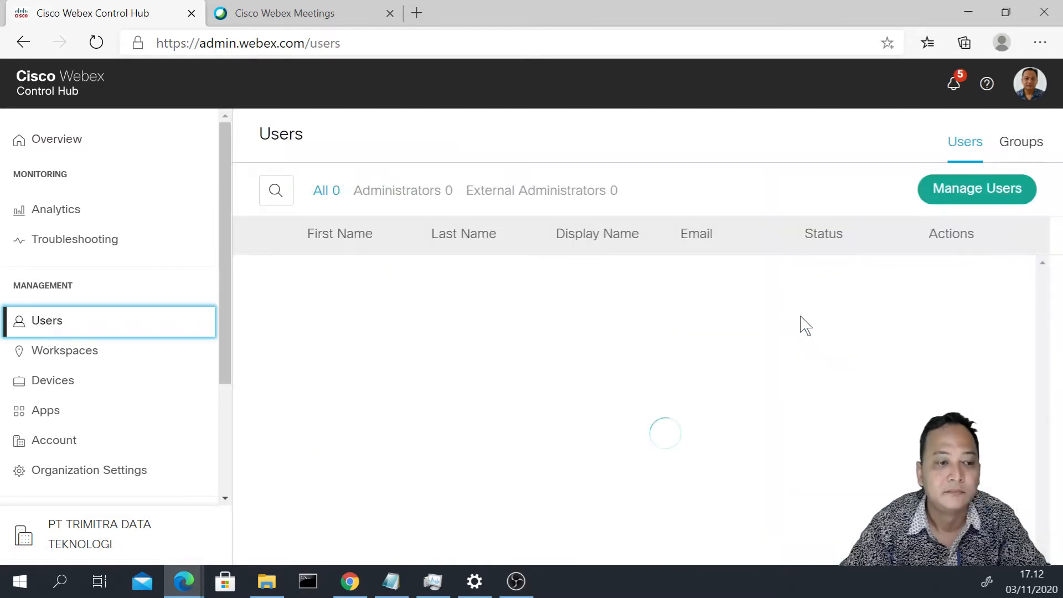
click(976, 206)
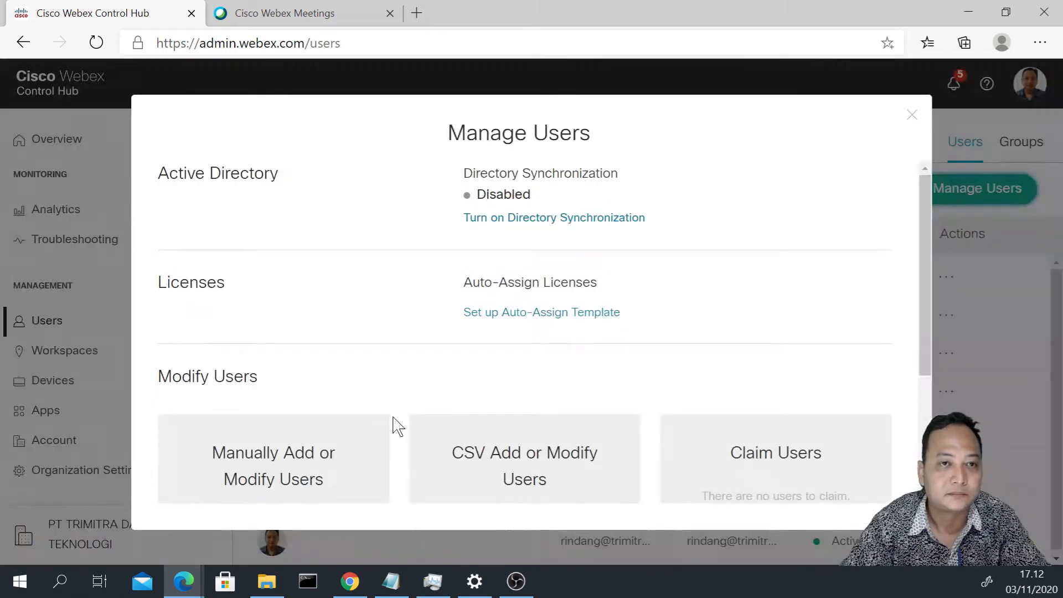
click(276, 481)
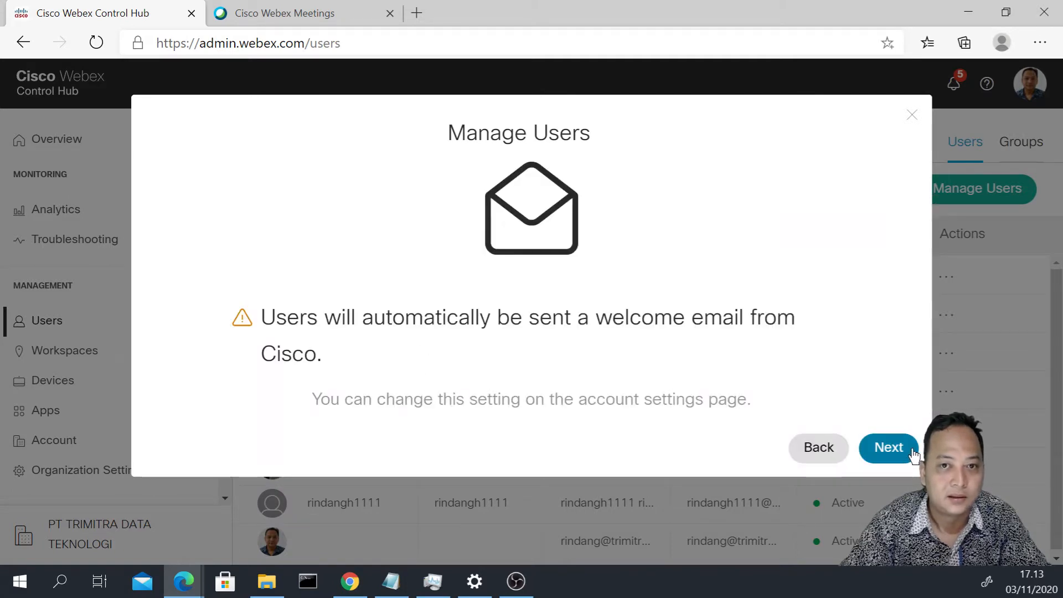
click(889, 447)
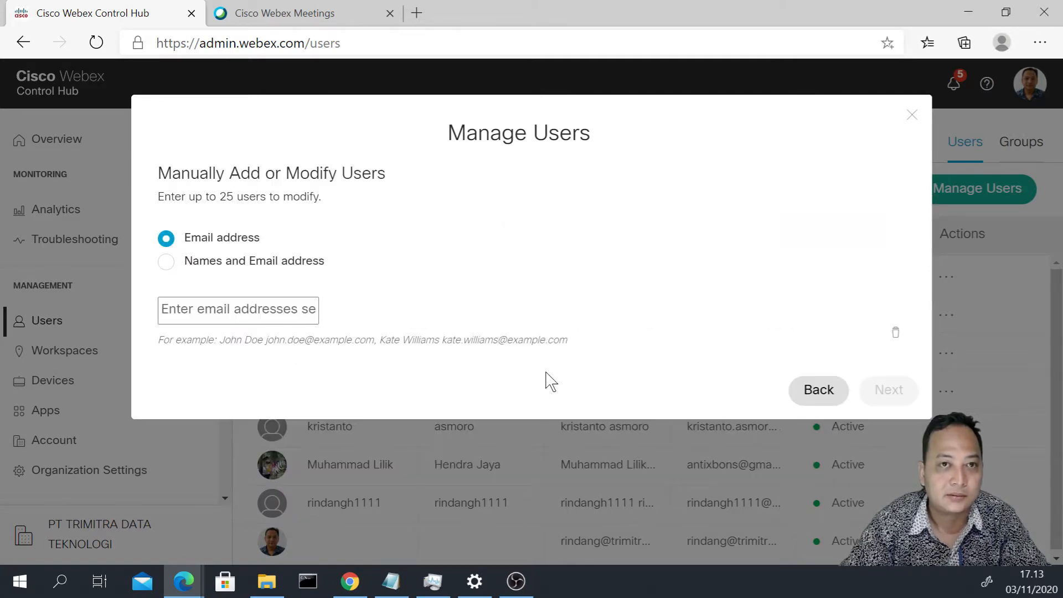
click(376, 314)
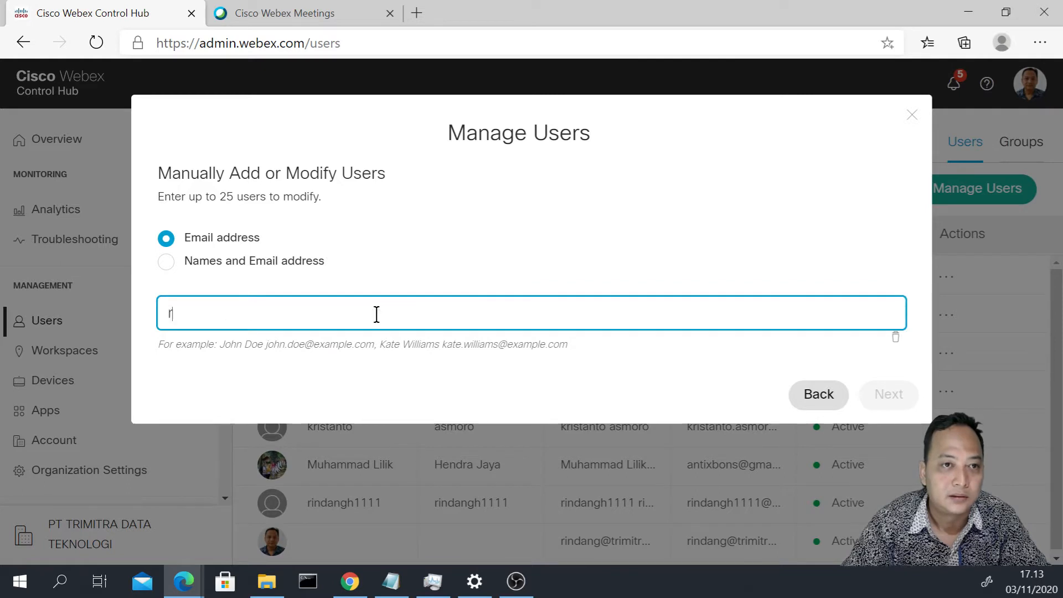
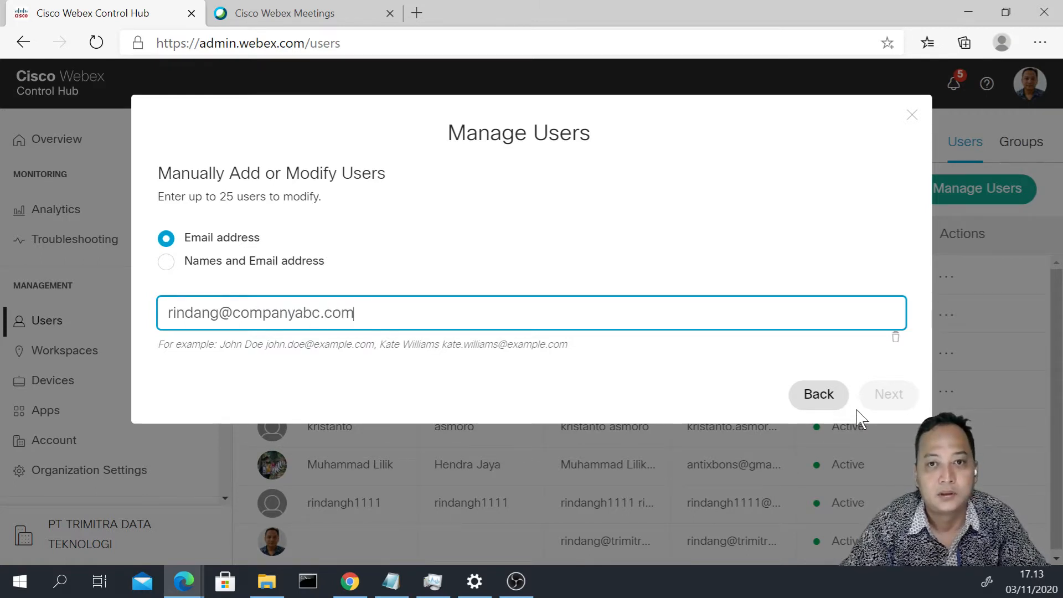
key(Return)
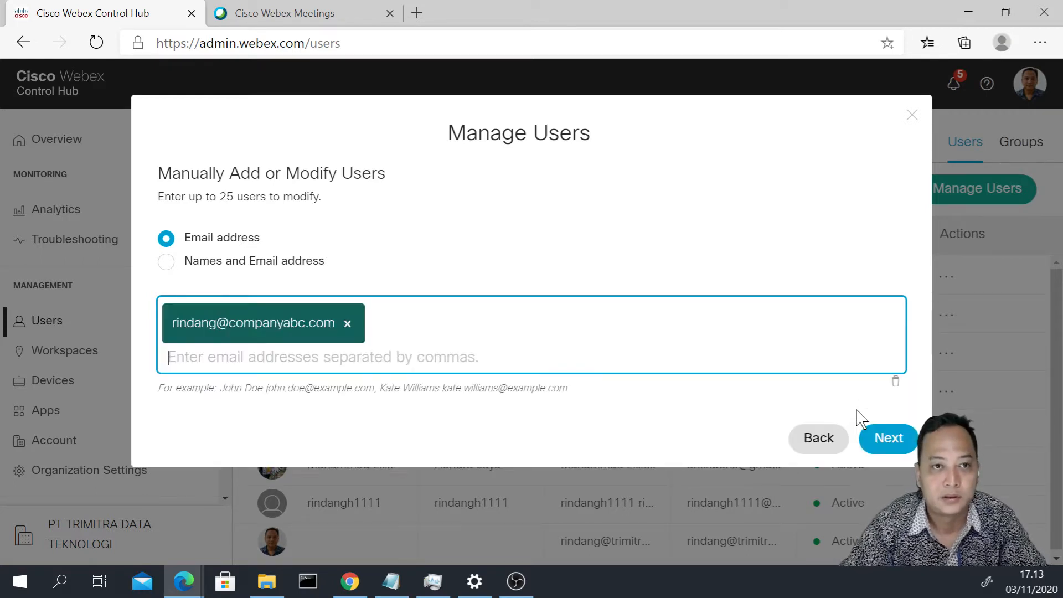
click(907, 440)
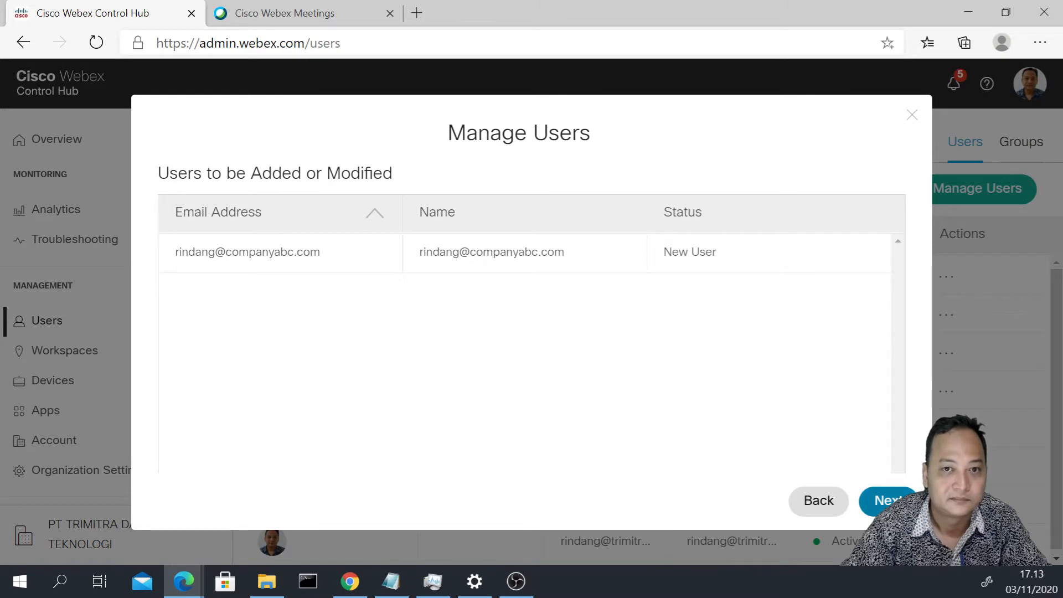
- Assign Cisco Webex Team Meetings and Webex Enterprise Edition licences, then add the user
click(896, 504)
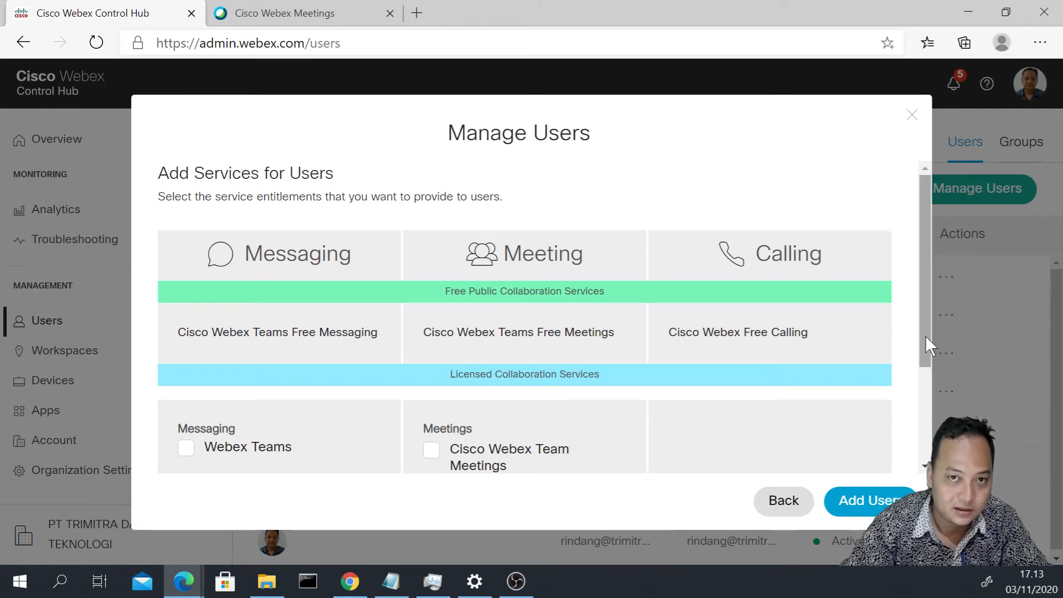
drag(925, 336, 928, 363)
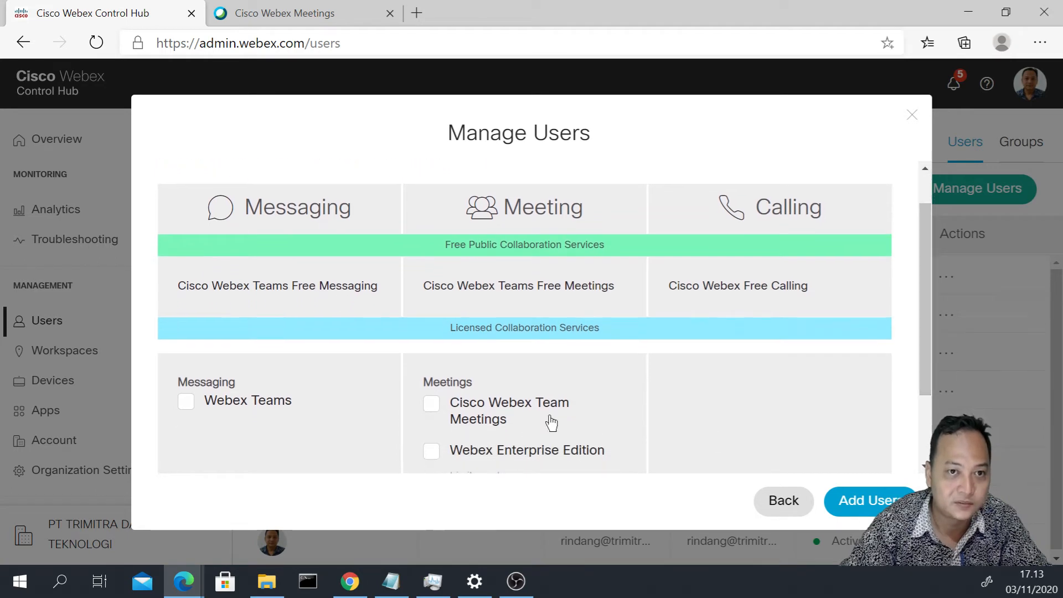
click(449, 413)
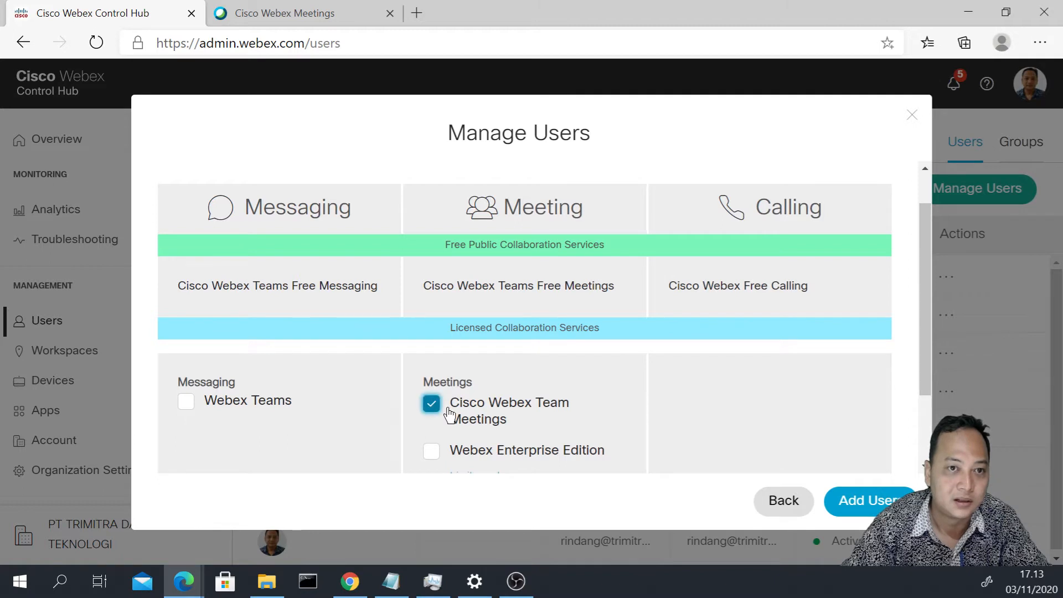
click(443, 460)
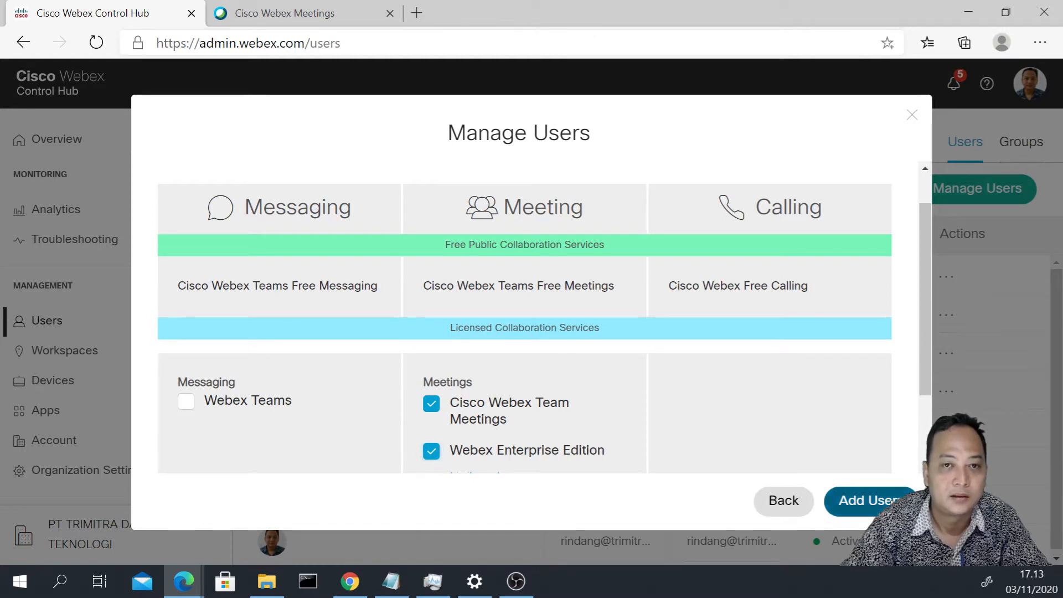
click(864, 500)
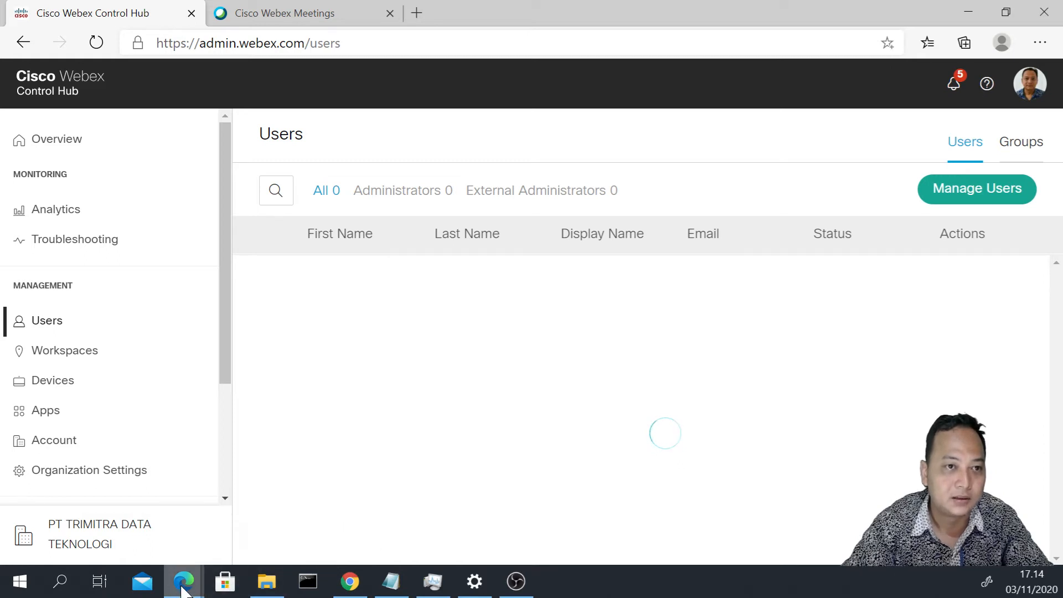
- Briefly bring the InPrivate window forward, then return to Control Hub's 9-user Users list
mouse_move(181, 590)
click(248, 522)
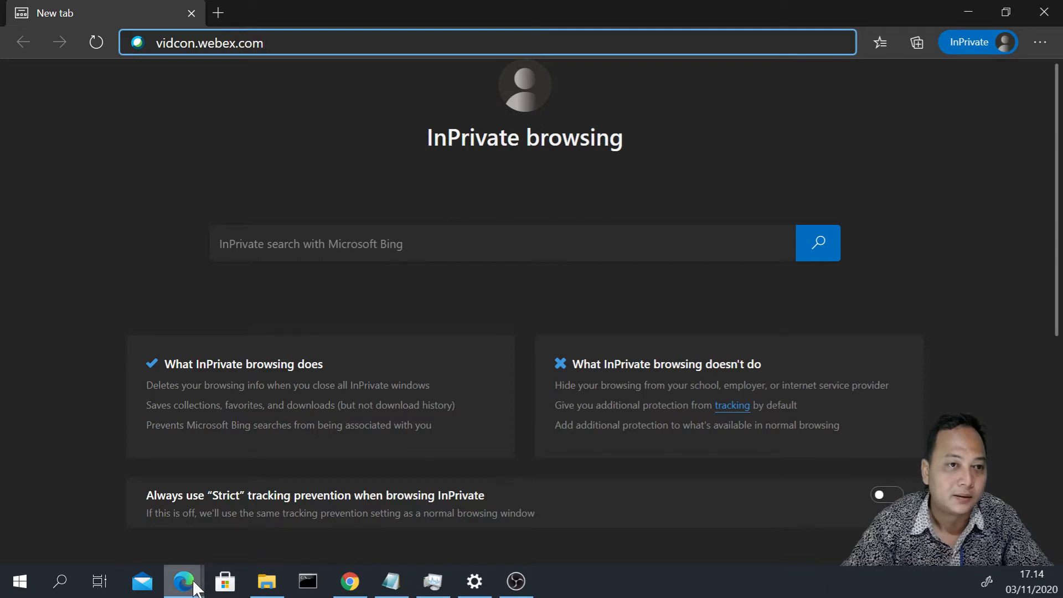
mouse_move(182, 574)
click(149, 540)
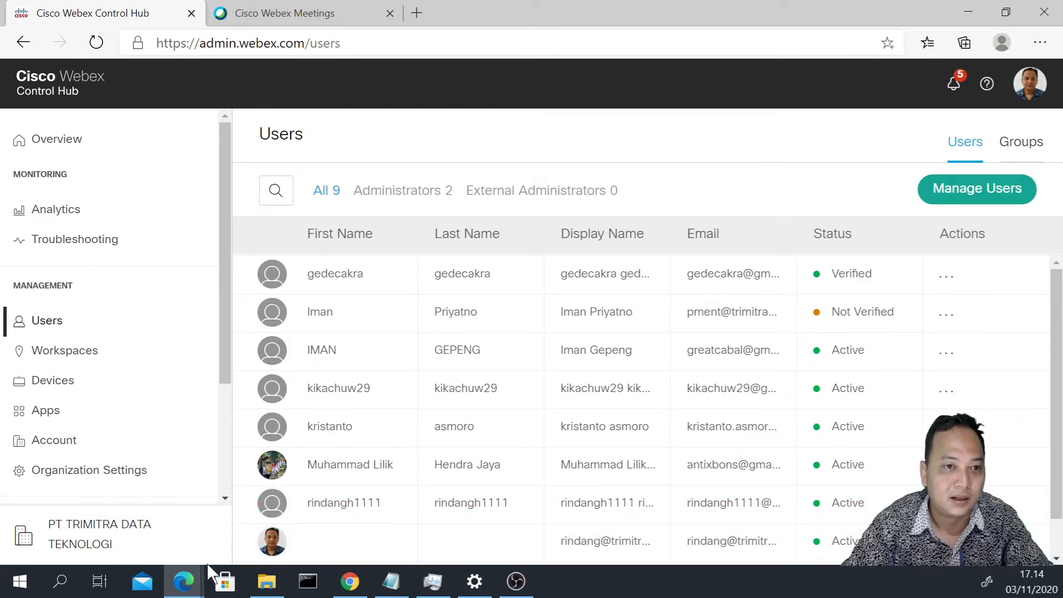
click(195, 588)
- In the InPrivate window, load vidcon.webex.com, open its Sign In page, then close the window
click(256, 536)
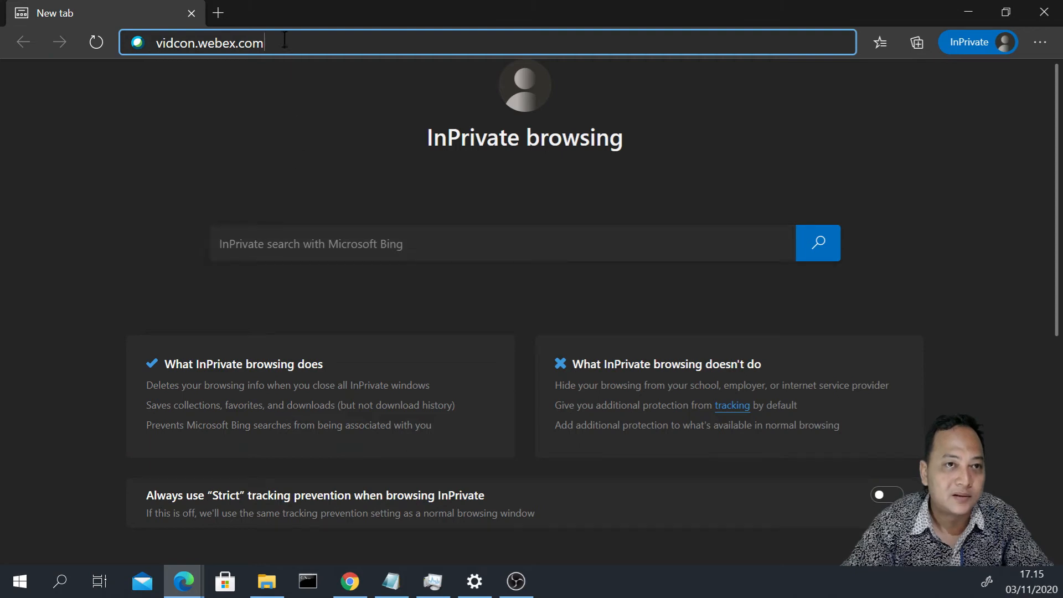
key(Left)
key(Left)
key(Left)
key(Left)
key(Left)
key(Left)
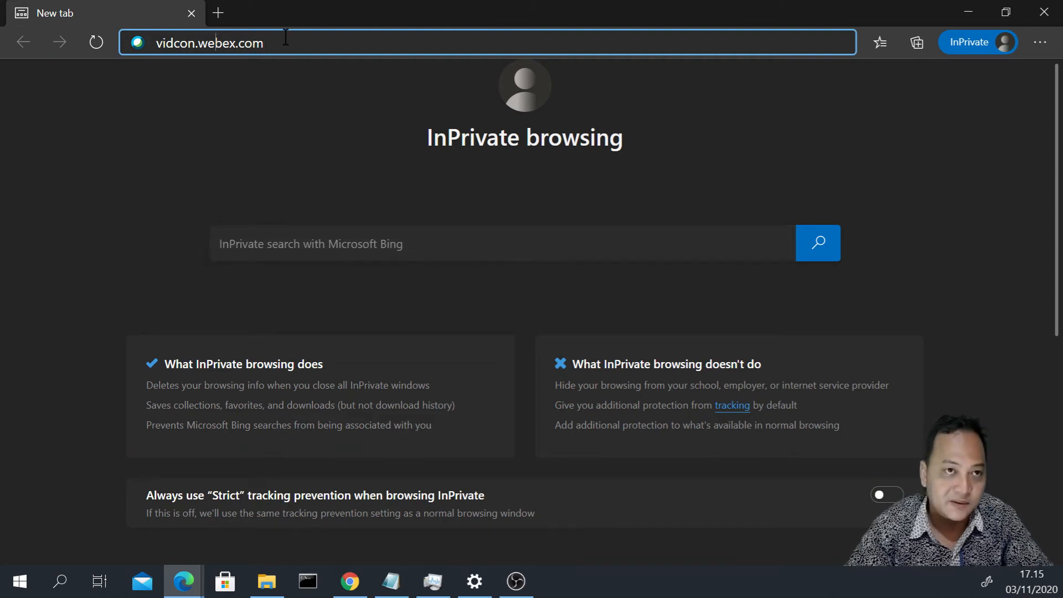
key(Left)
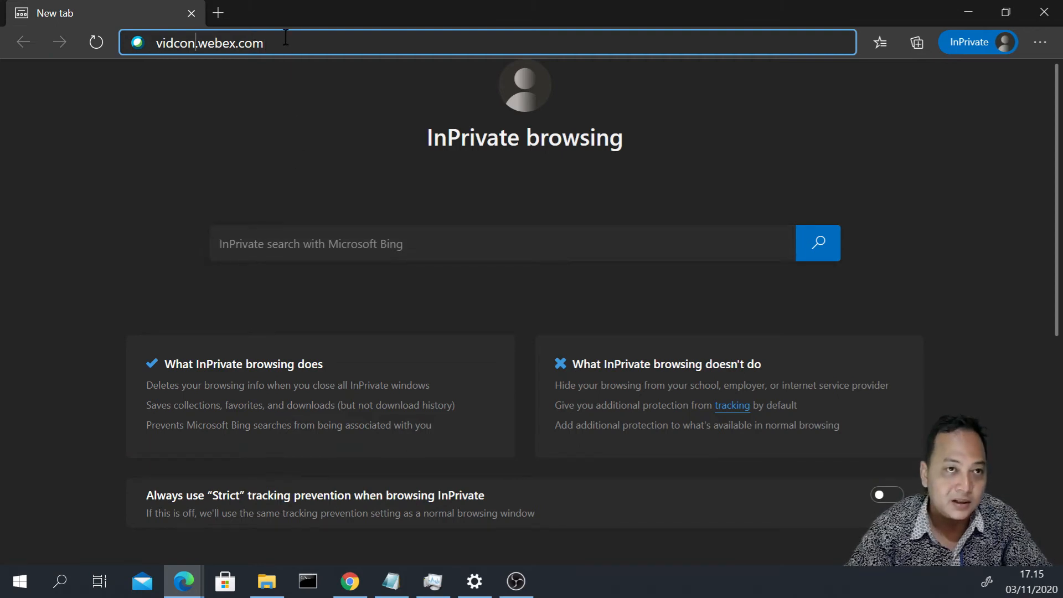
key(shift+Home)
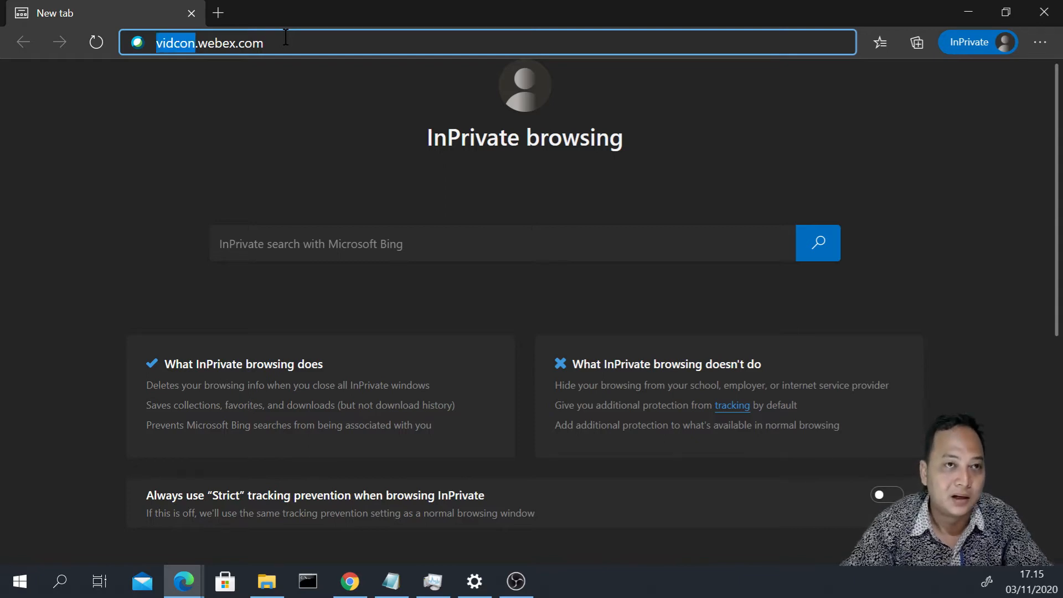
click(196, 44)
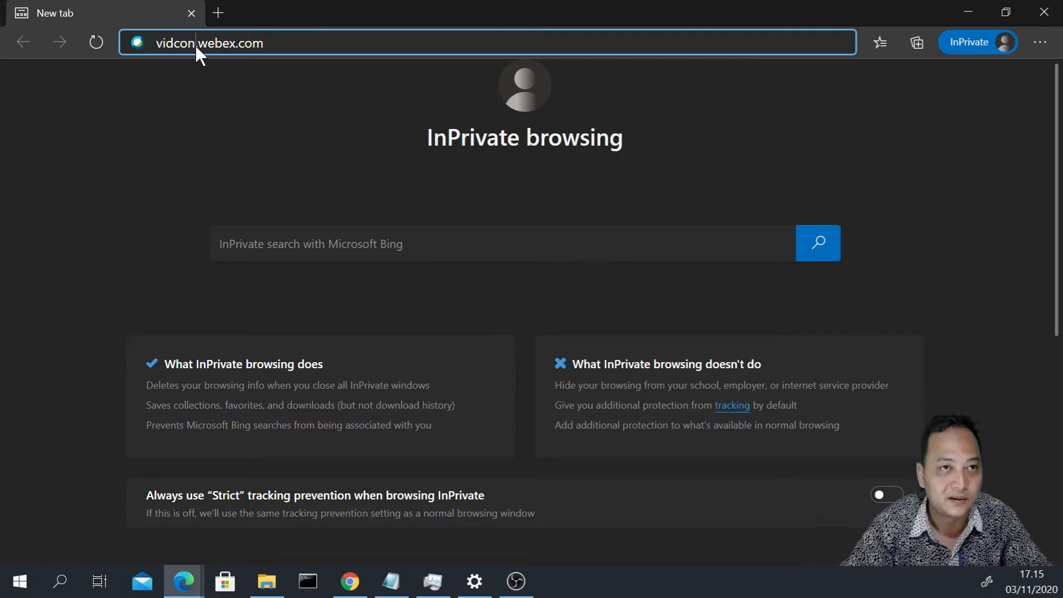
key(Return)
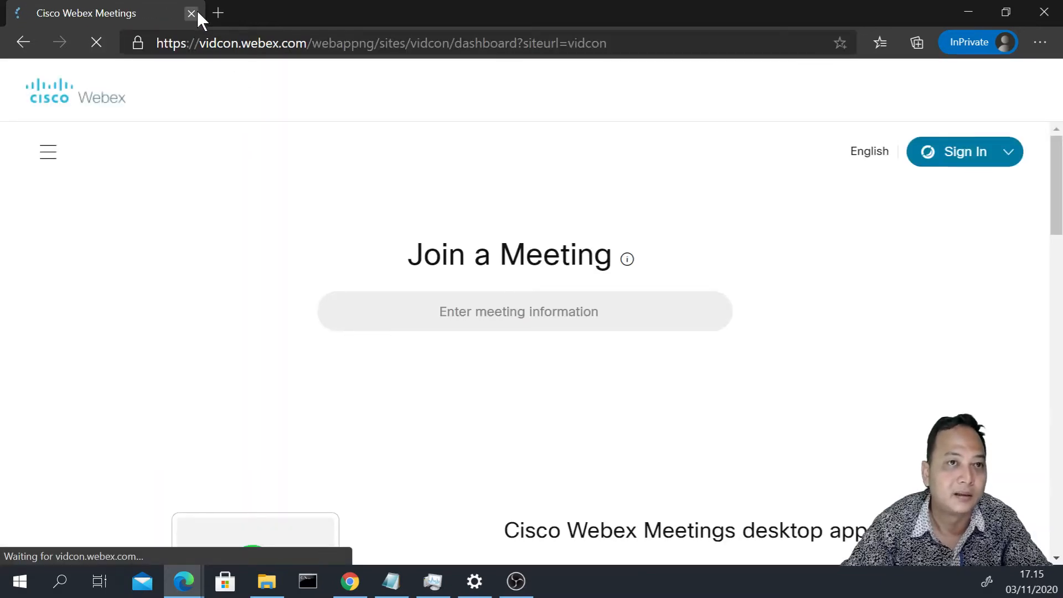
click(964, 155)
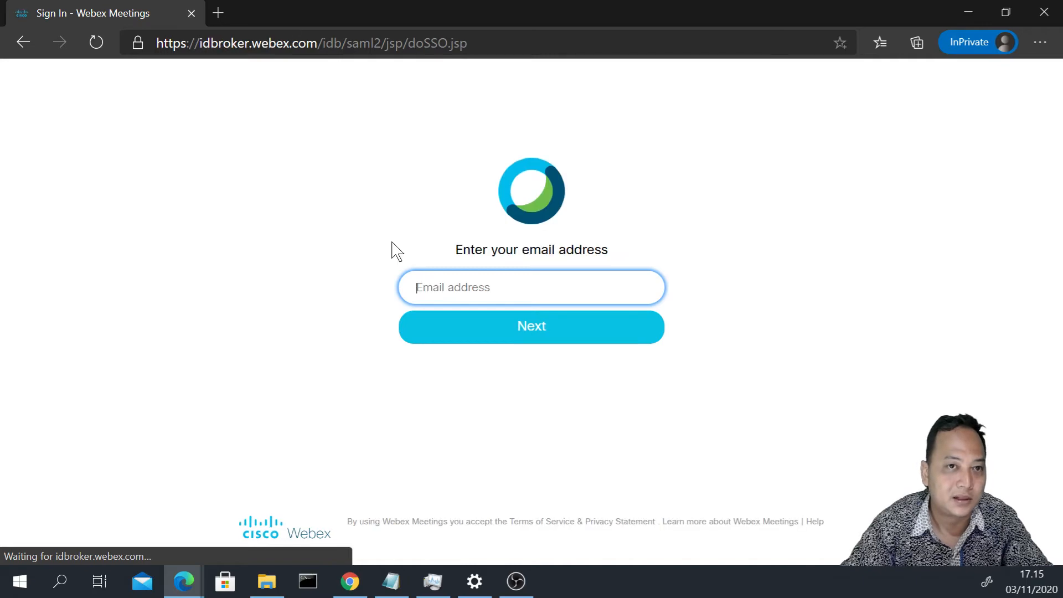
click(191, 13)
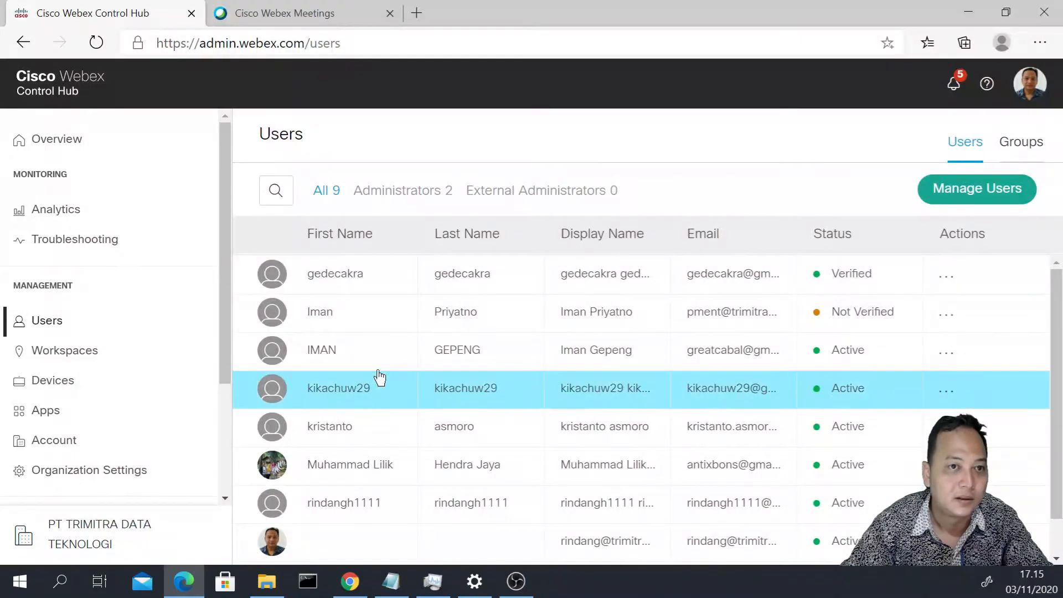
- Switch to the Webex Meetings dashboard and open the Schedule a Meeting form
click(332, 16)
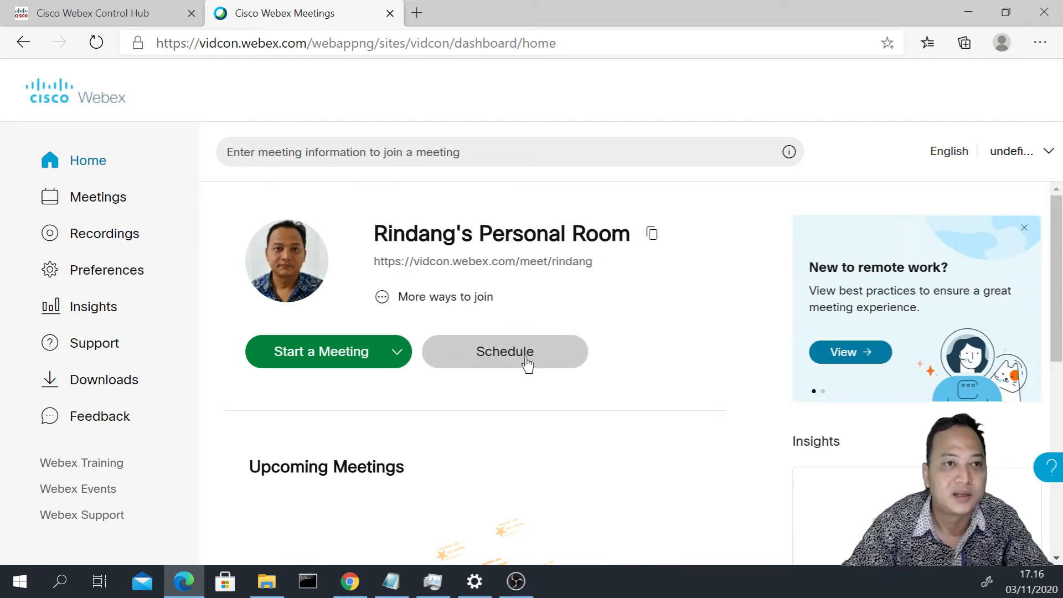
click(527, 365)
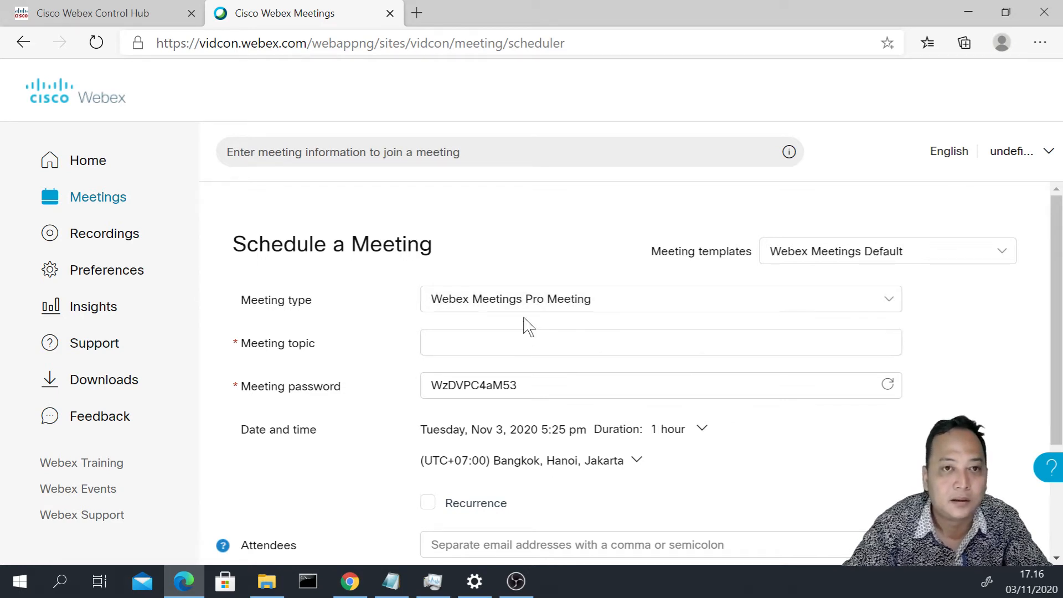
- Enter 'meeting testing' as the meeting topic, then trim it to 'meeting test'
click(490, 339)
text(meeting)
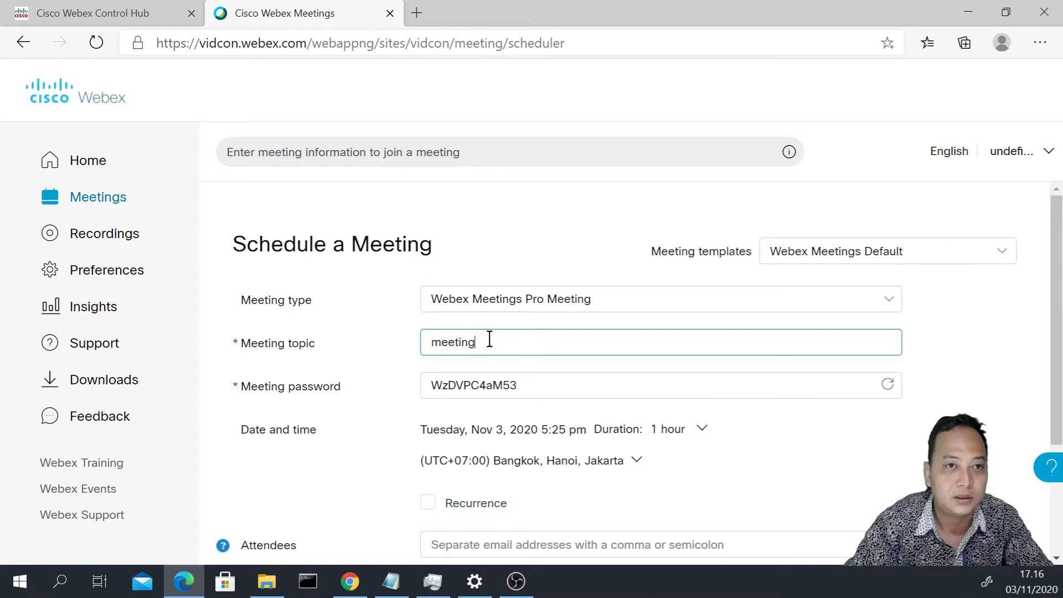
text( testing)
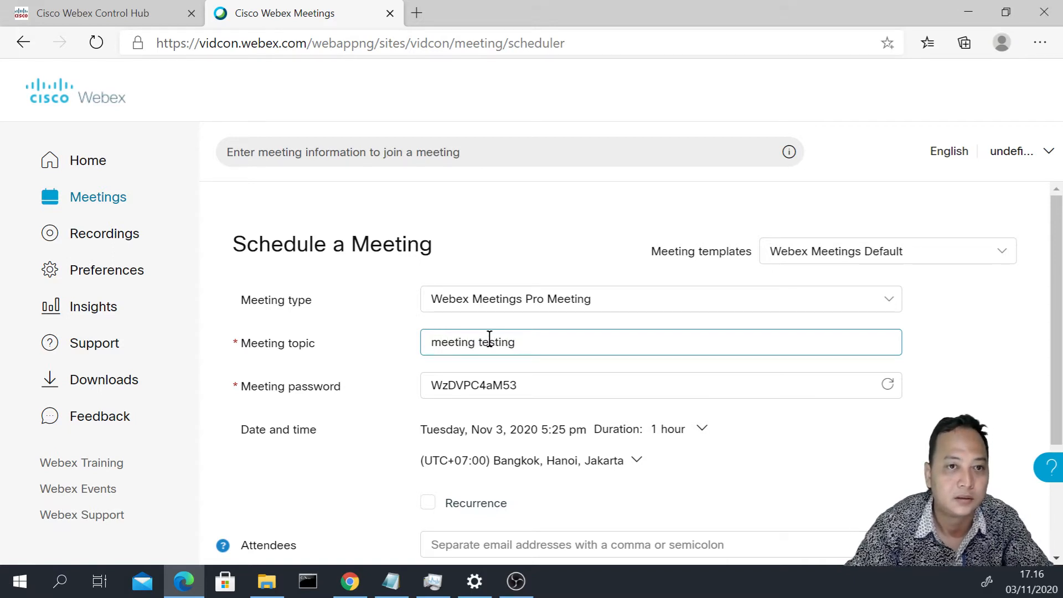
key(BackSpace)
key(BackSpace)
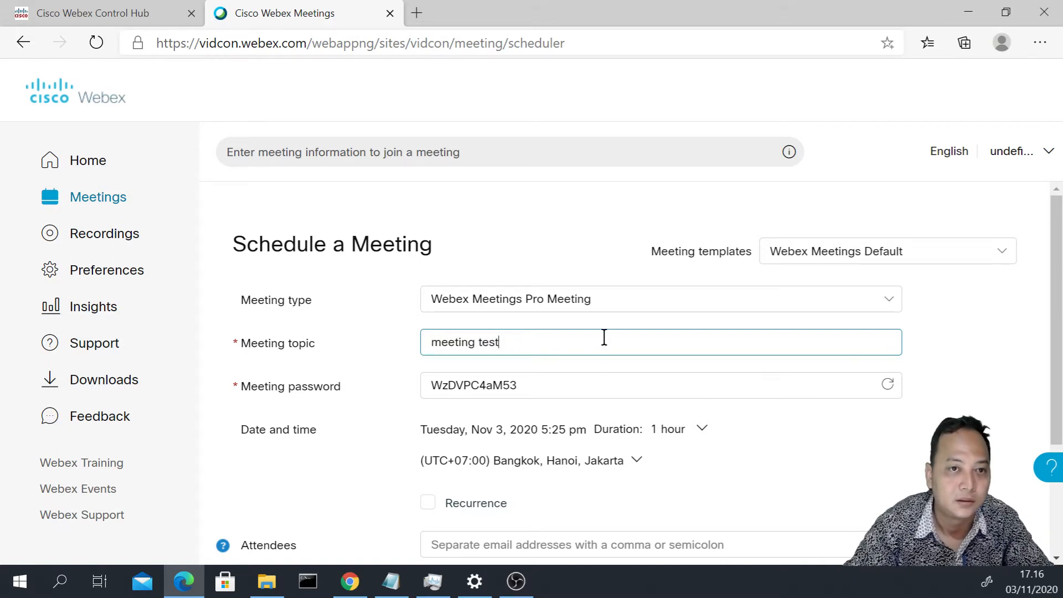
- Replace the generated meeting password with a new six-digit password
scroll(604, 337, down, 1)
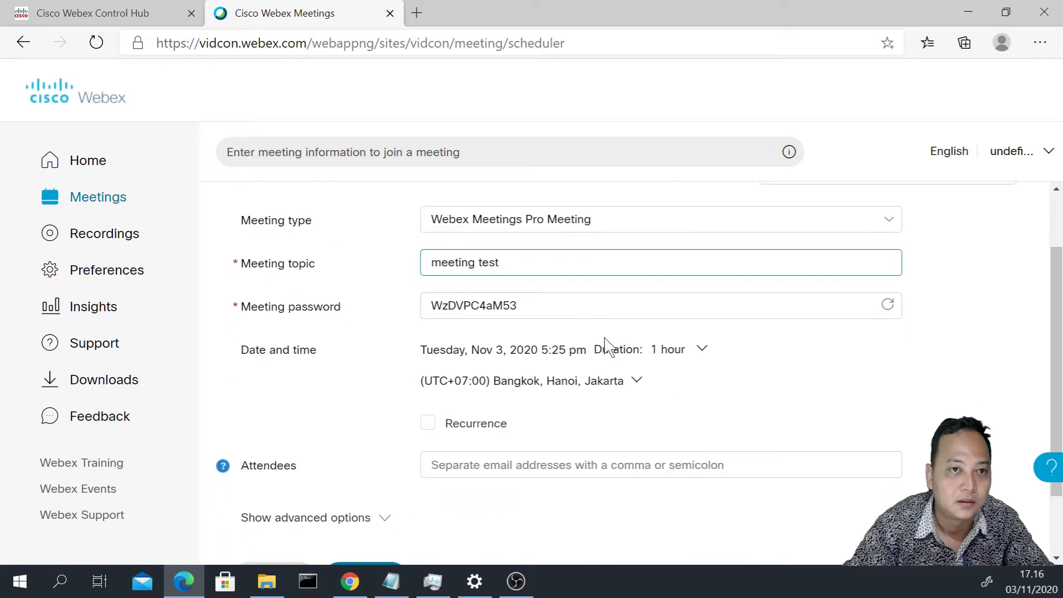
double_click(530, 306)
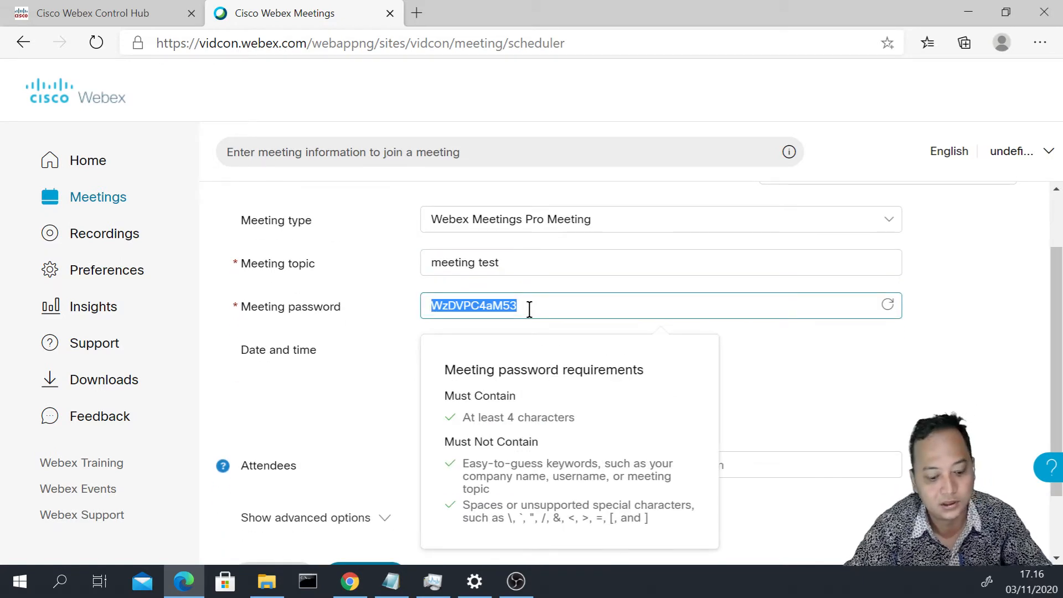
text(654321)
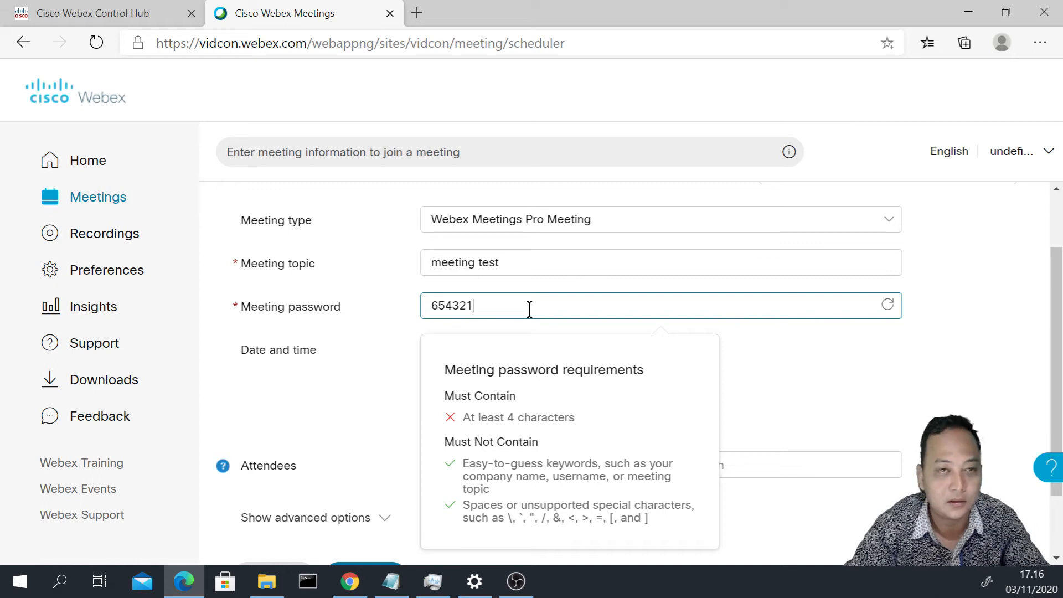
click(842, 368)
- Toggle Recurrence on and back off so the meeting stays a one-time 1-hour meeting
scroll(842, 368, down, 1)
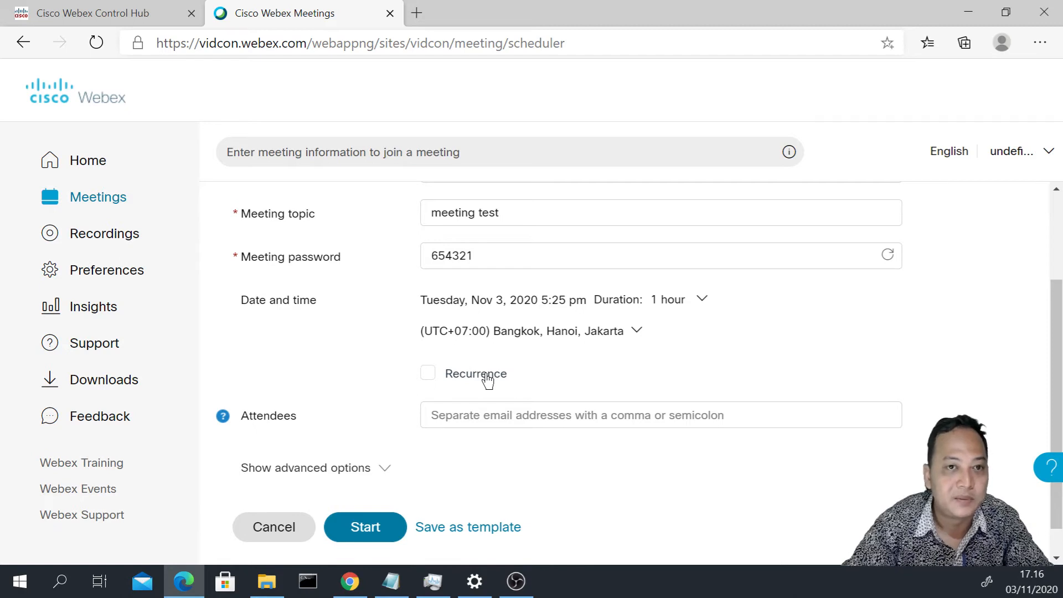
click(429, 375)
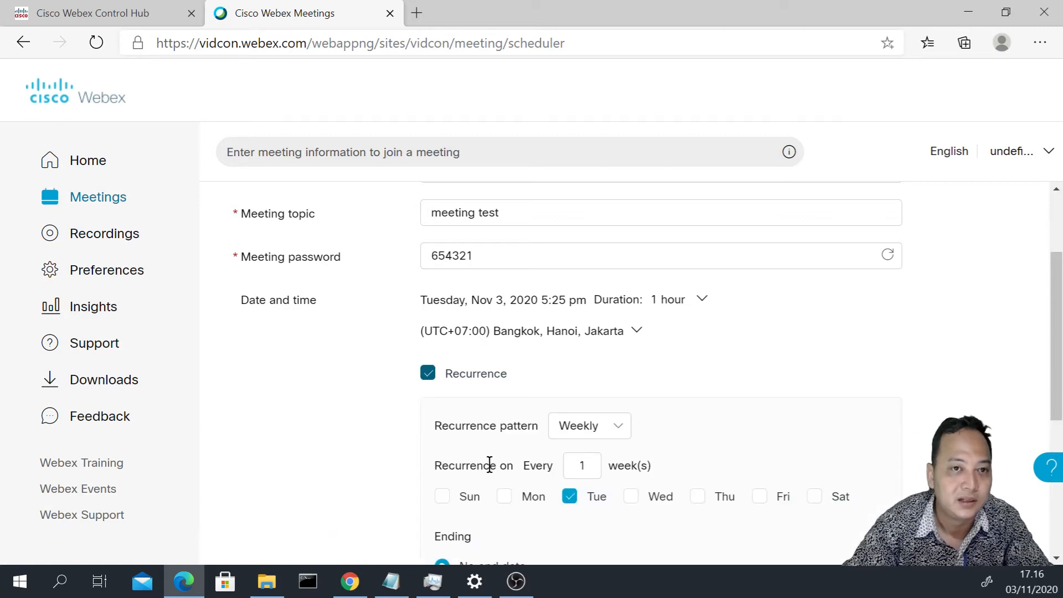
scroll(525, 474, down, 1)
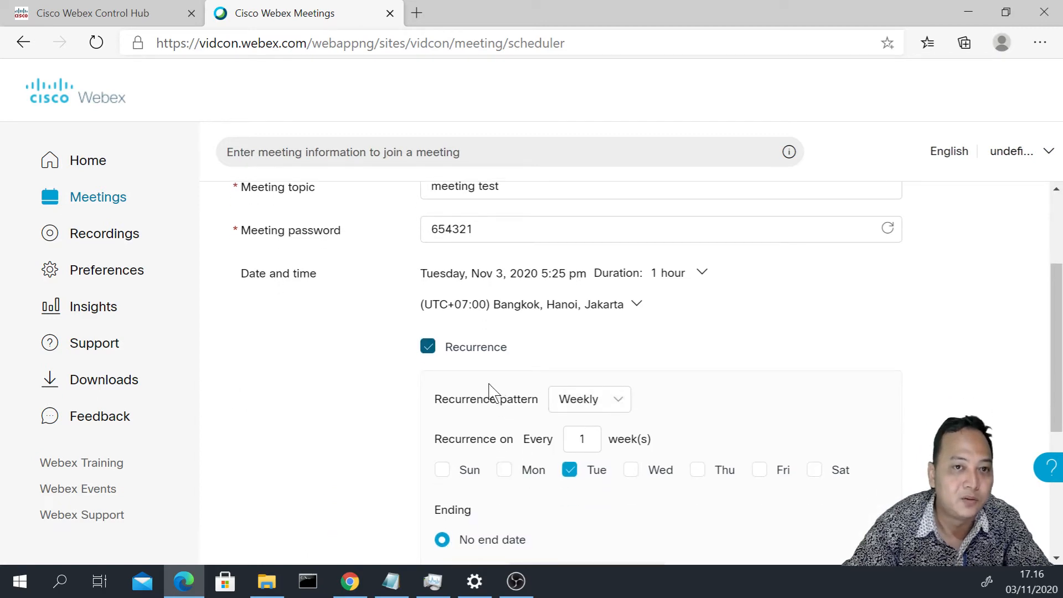
scroll(530, 477, down, 1)
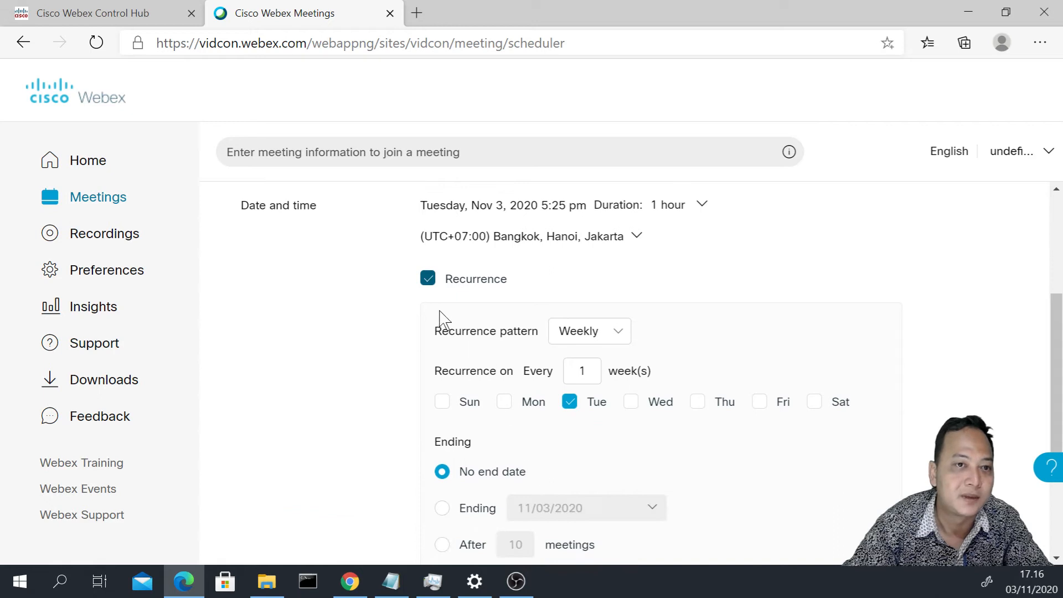
click(428, 279)
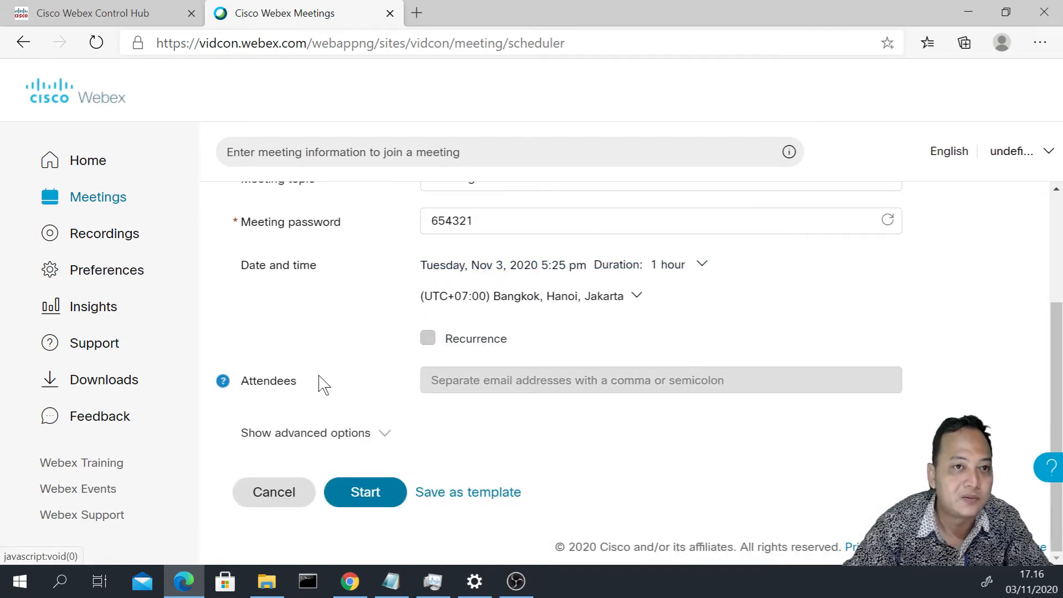
click(457, 379)
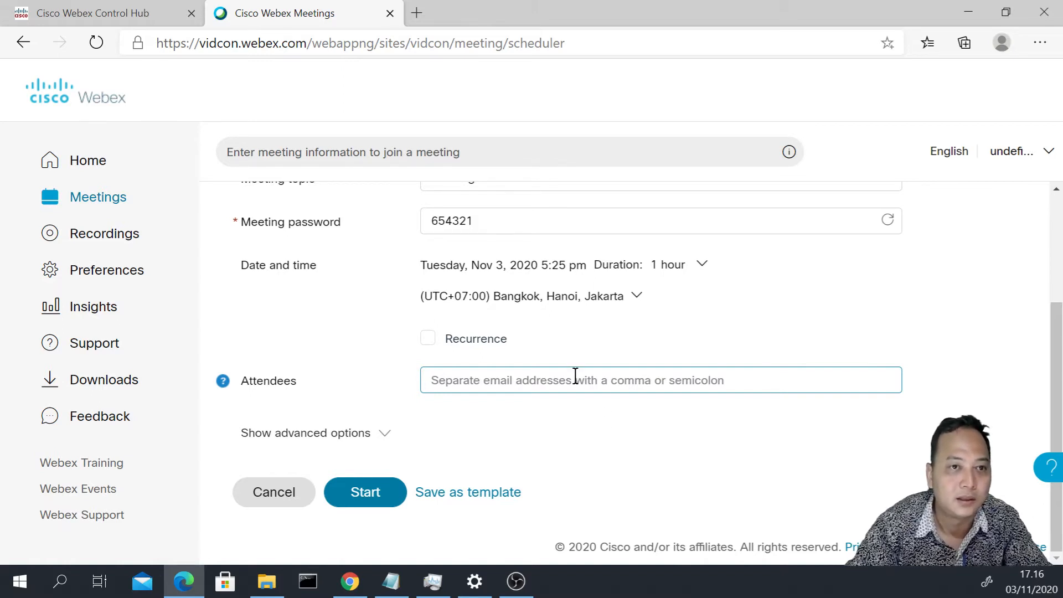
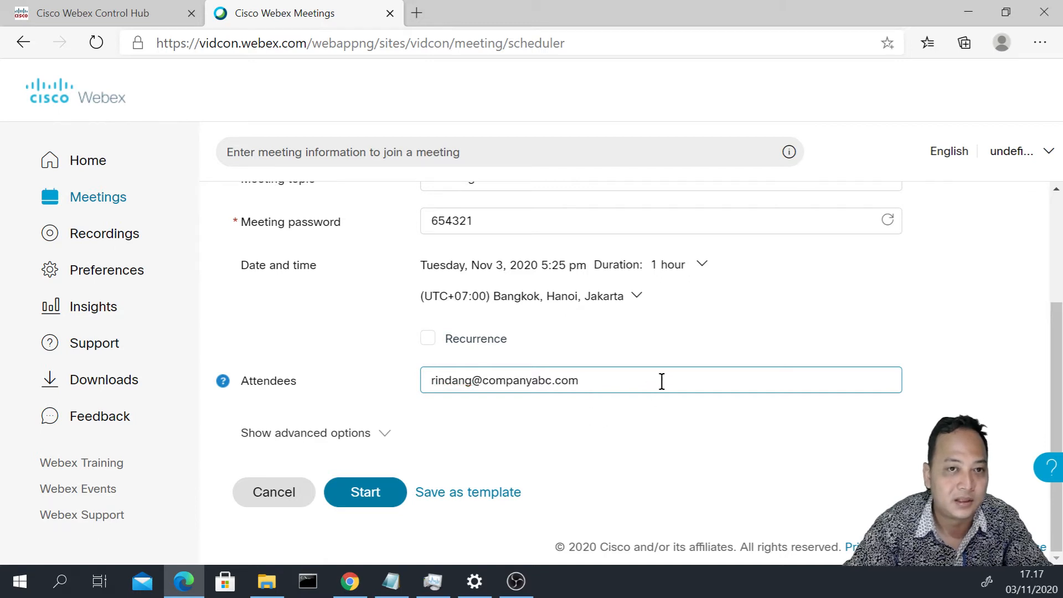
key(Tab)
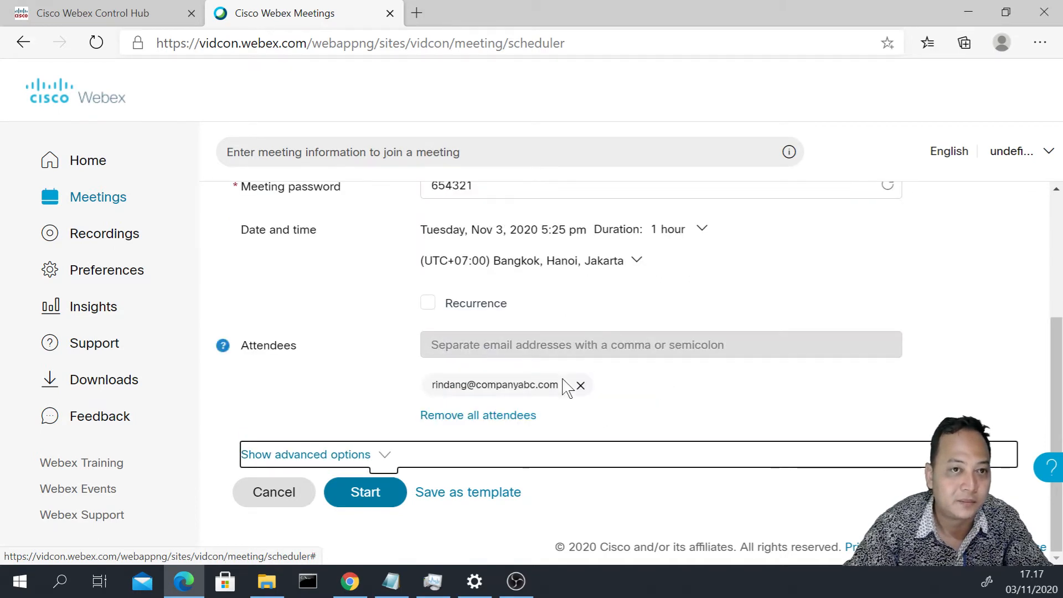
click(673, 347)
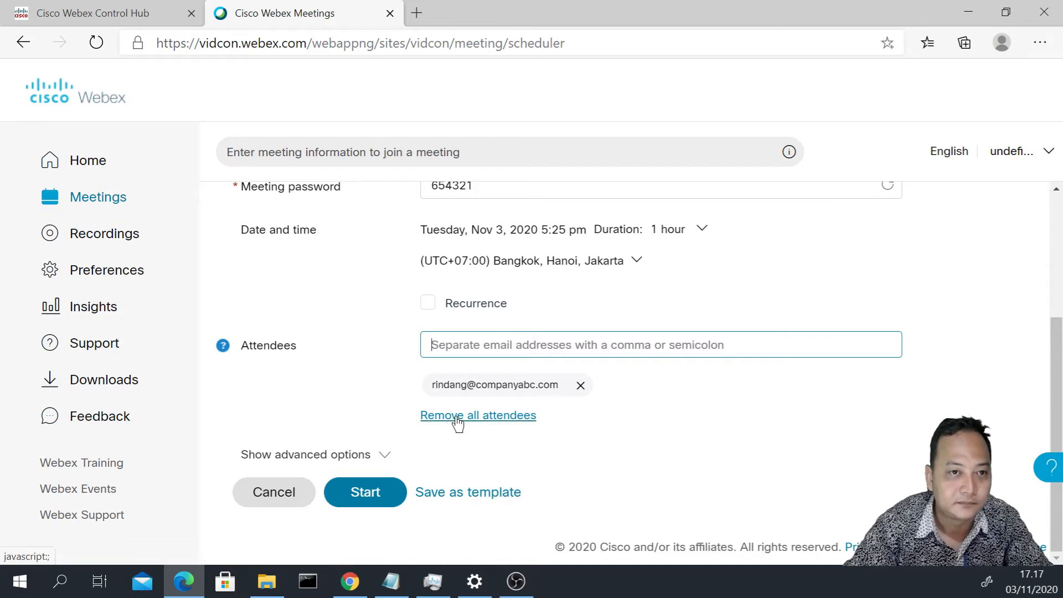
click(334, 458)
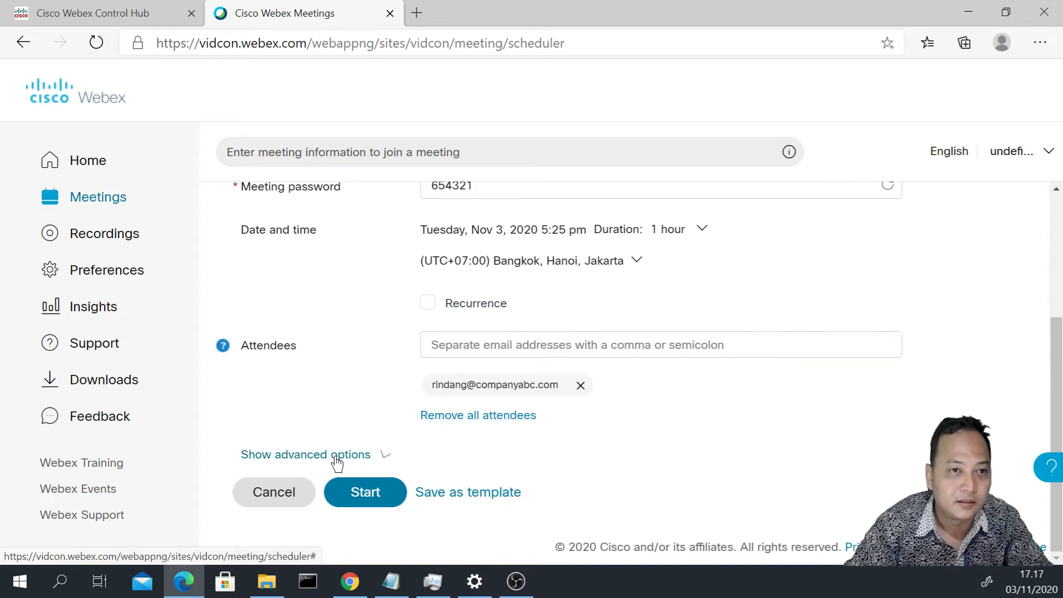
- Expand Agenda with 'meeting bulanan' and Scheduling options to reveal the cohost choices
scroll(336, 463, down, 3)
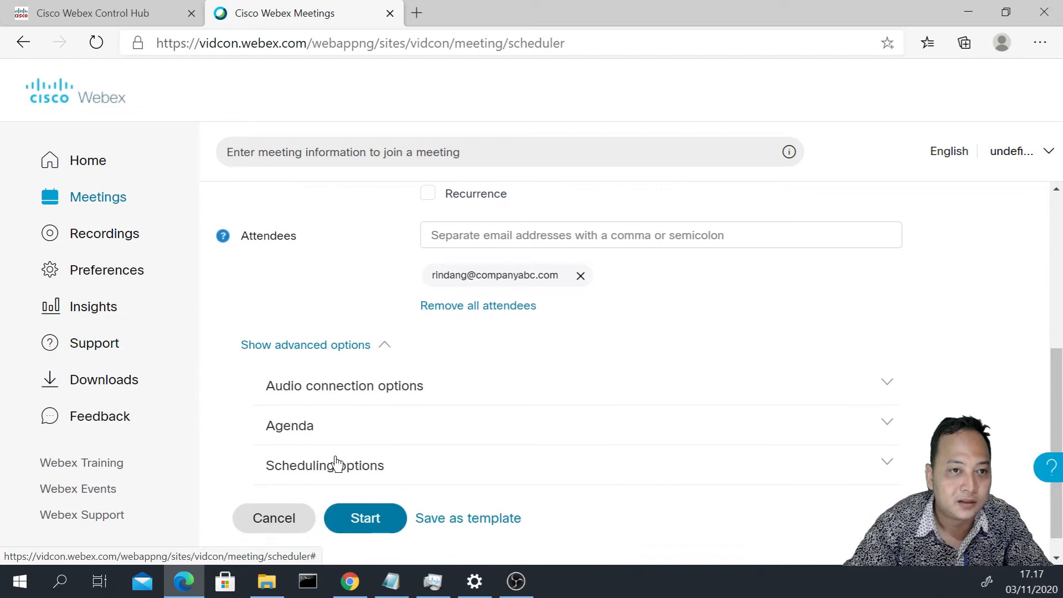
click(343, 417)
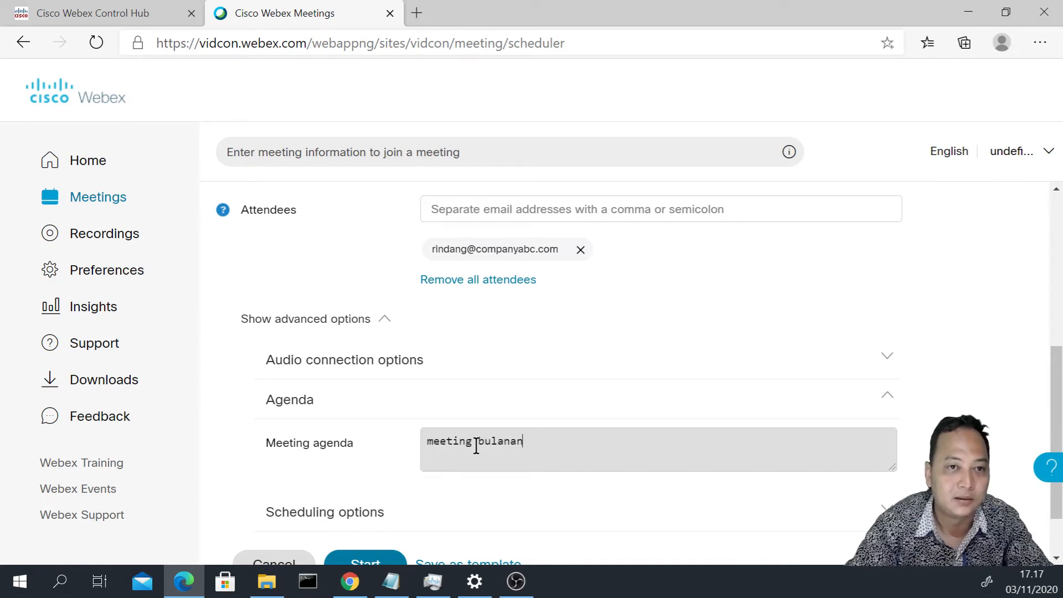
scroll(476, 449, down, 1)
click(347, 462)
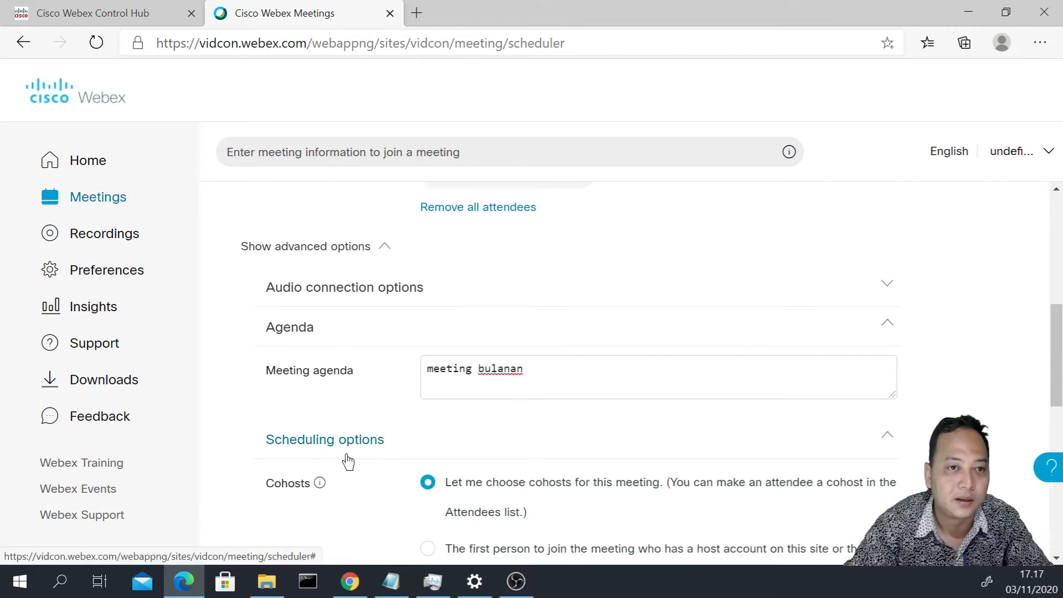
scroll(349, 462, down, 1)
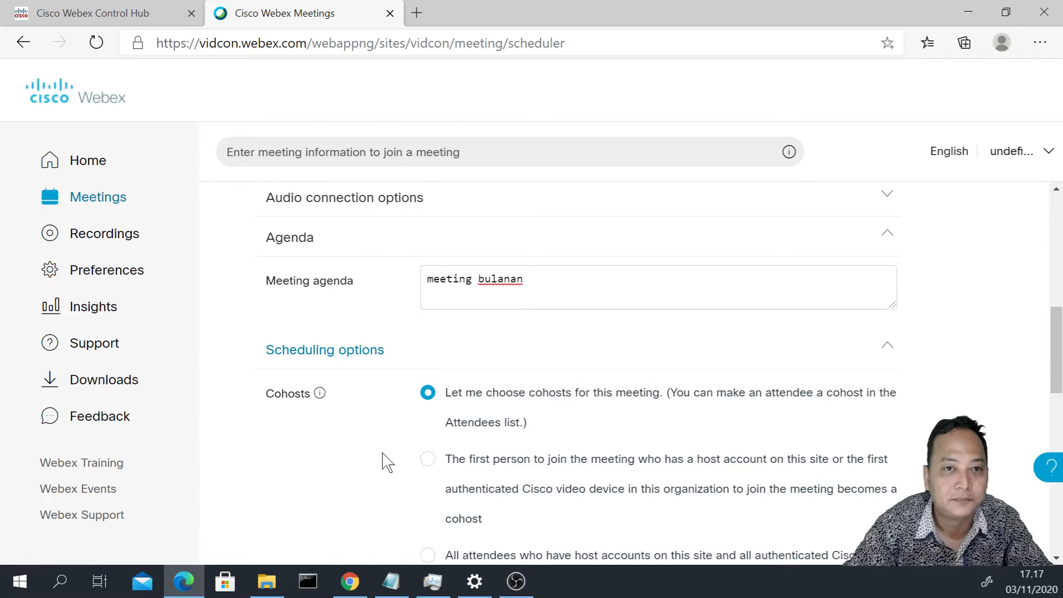
scroll(387, 463, down, 1)
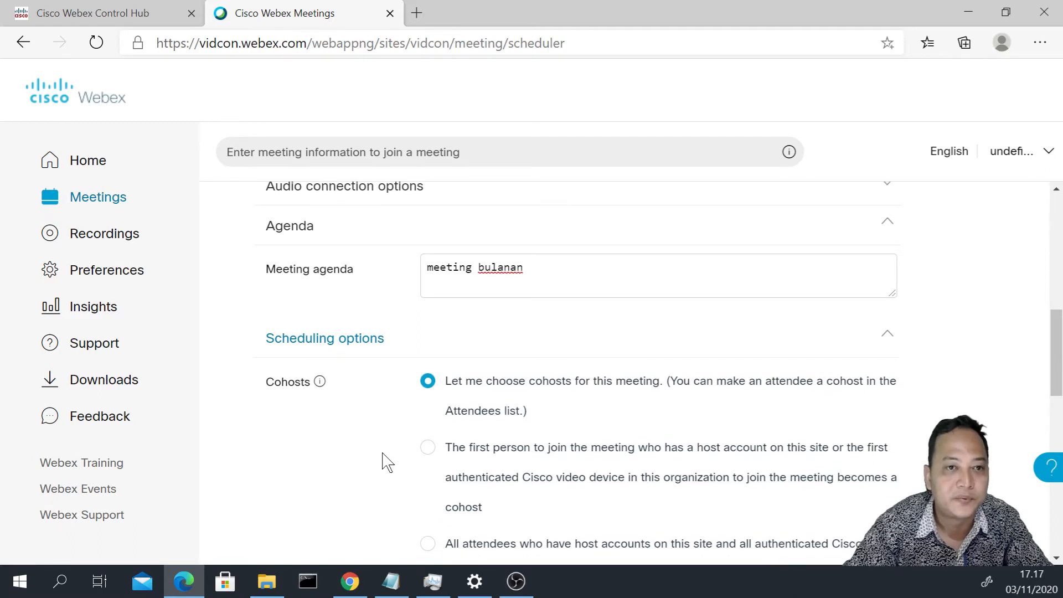
scroll(387, 462, down, 1)
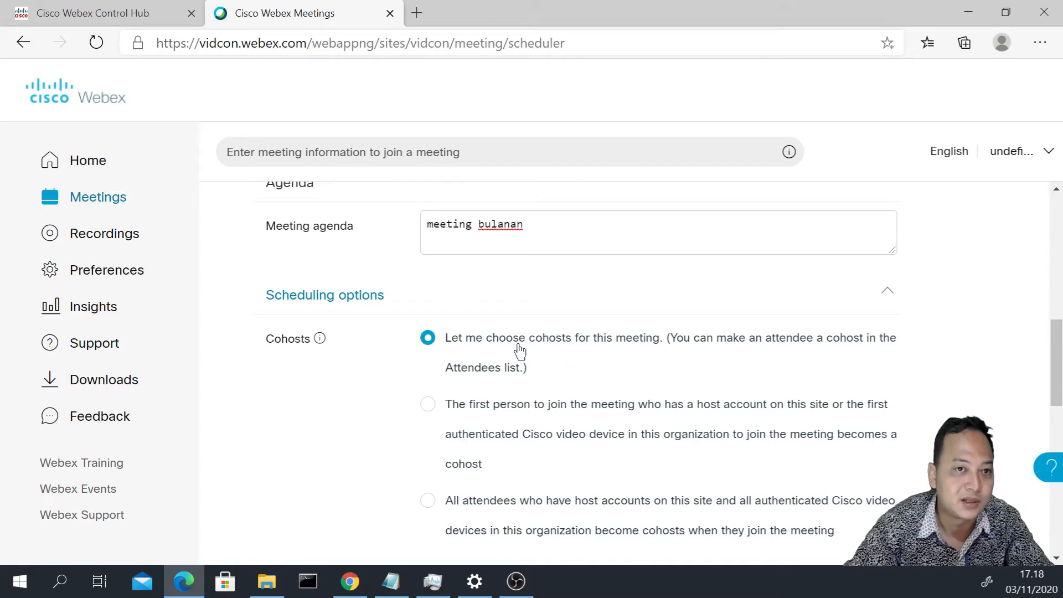
scroll(519, 350, down, 1)
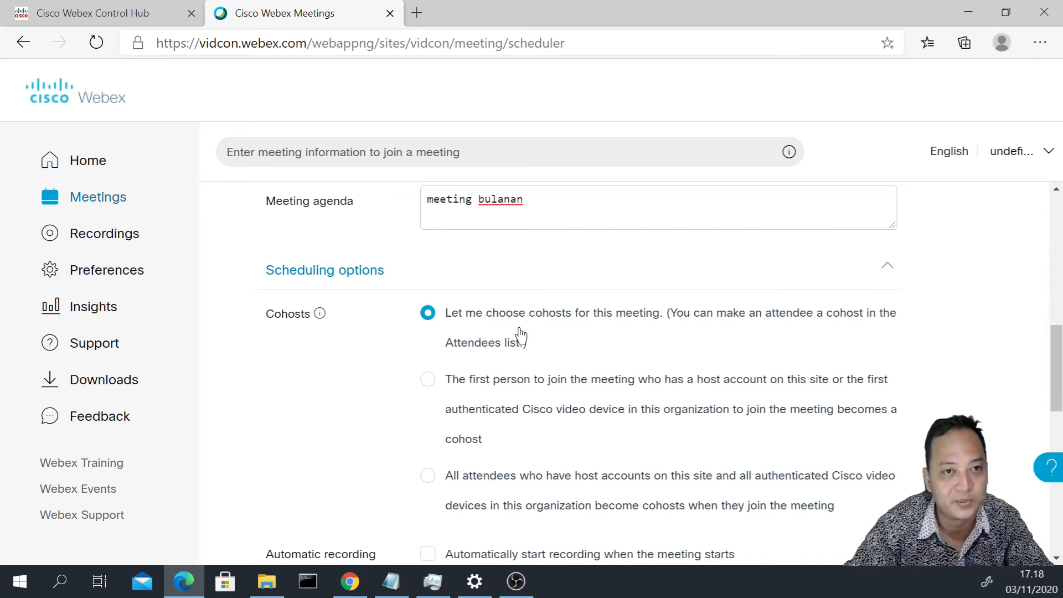
scroll(521, 335, down, 1)
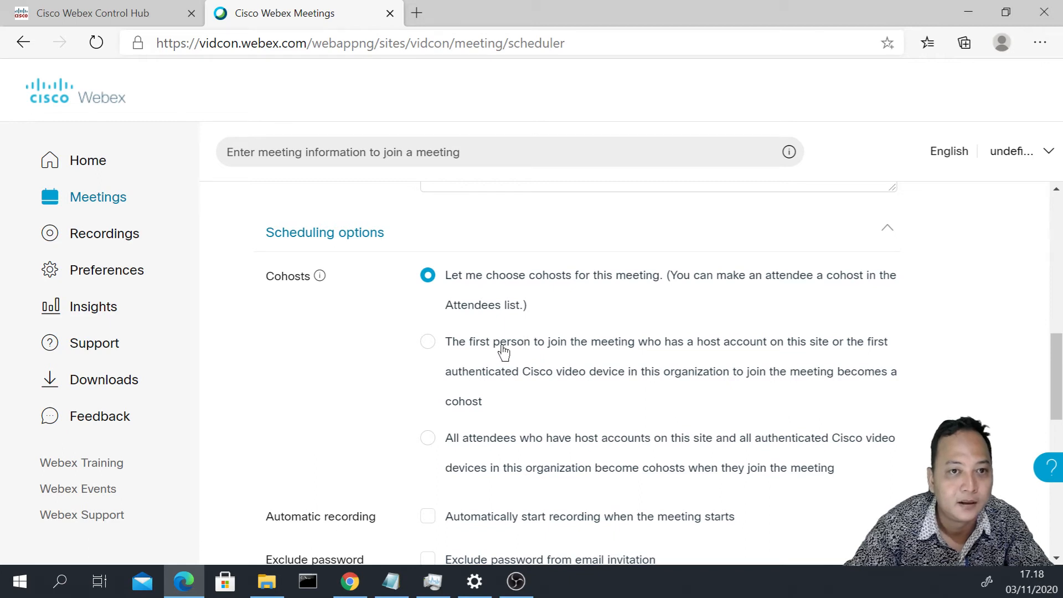
scroll(496, 437, down, 2)
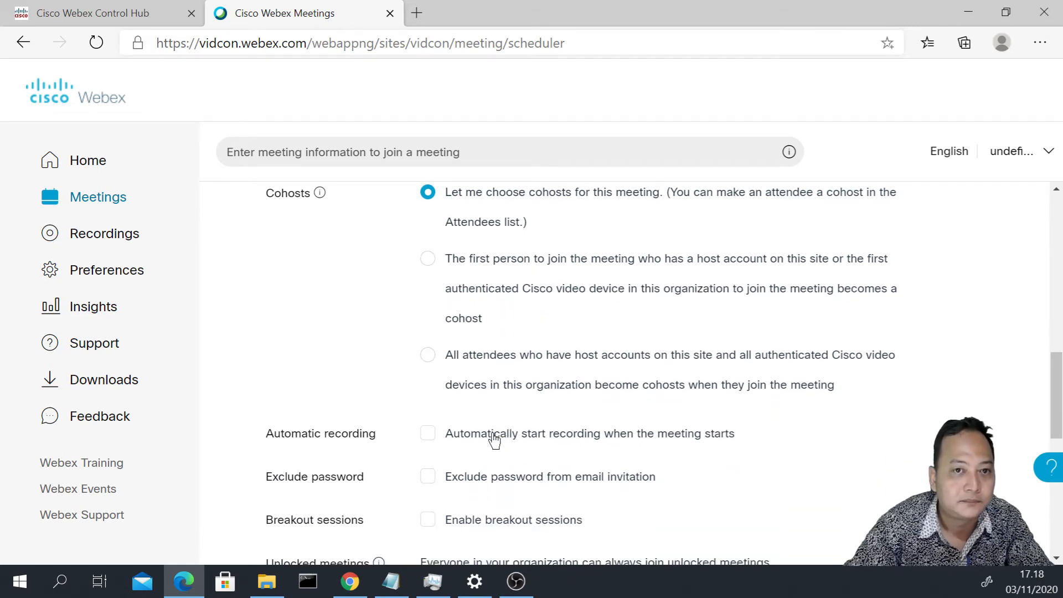
scroll(495, 440, down, 1)
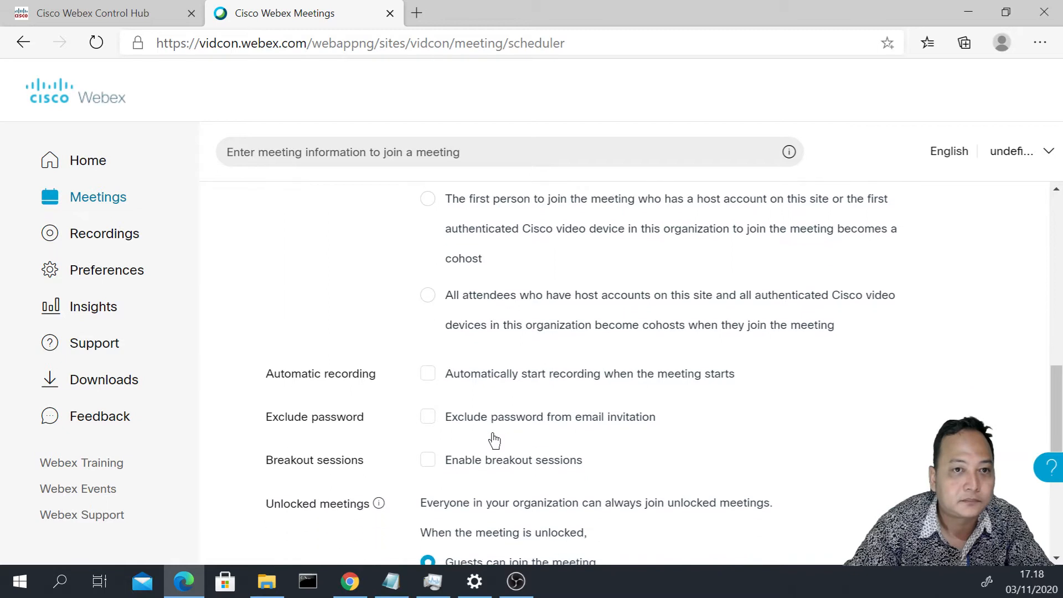
click(429, 375)
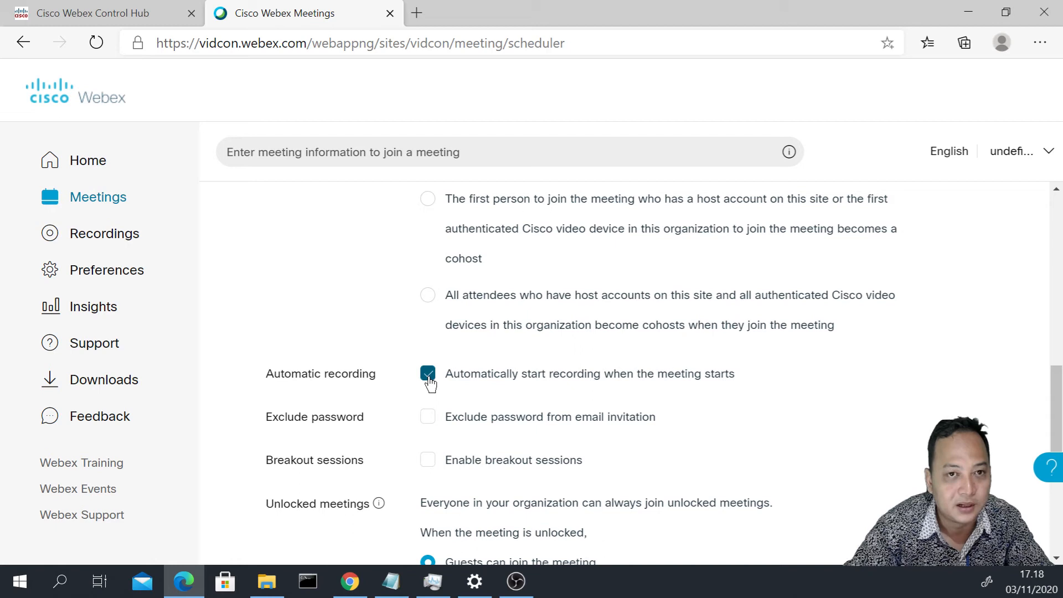
scroll(432, 413, down, 1)
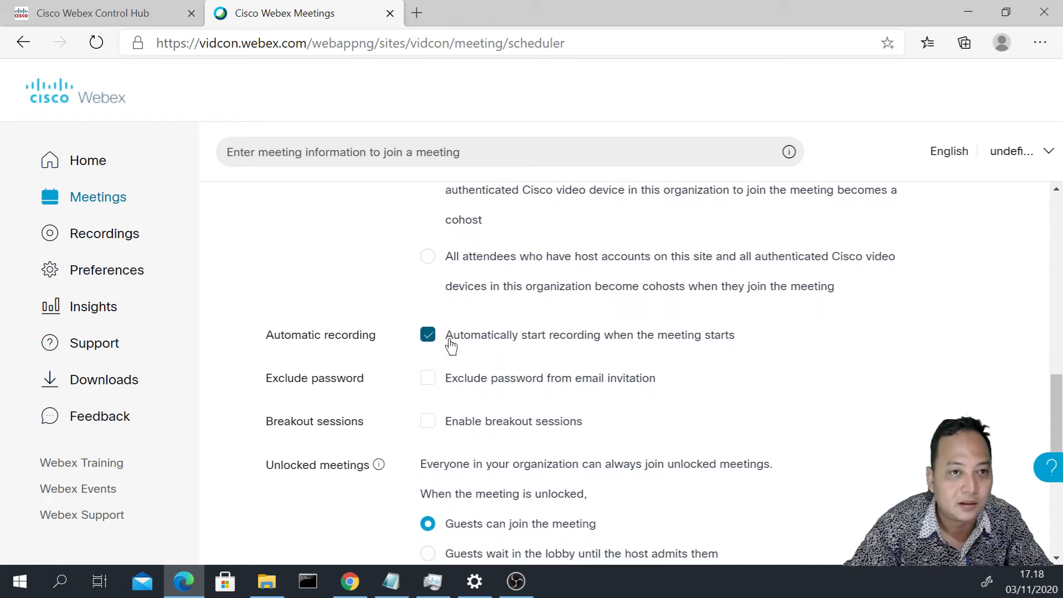
click(428, 342)
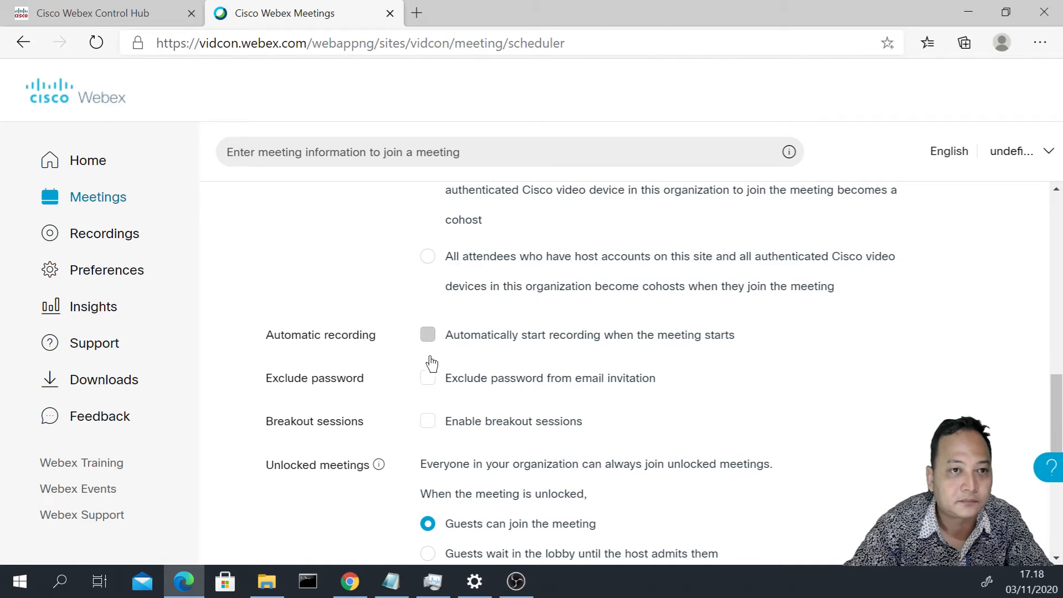
scroll(437, 385, down, 1)
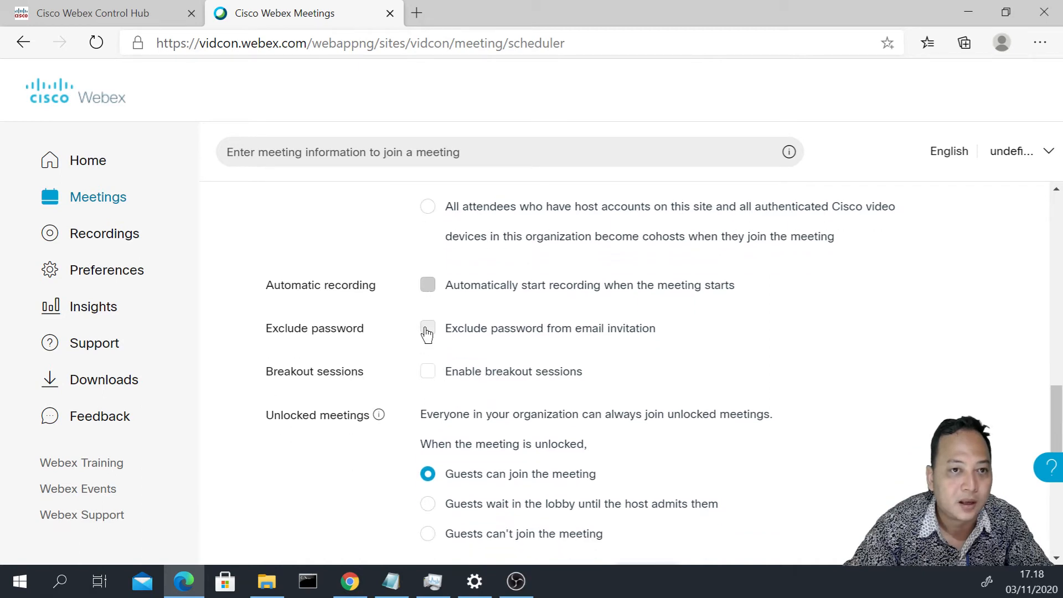
click(488, 330)
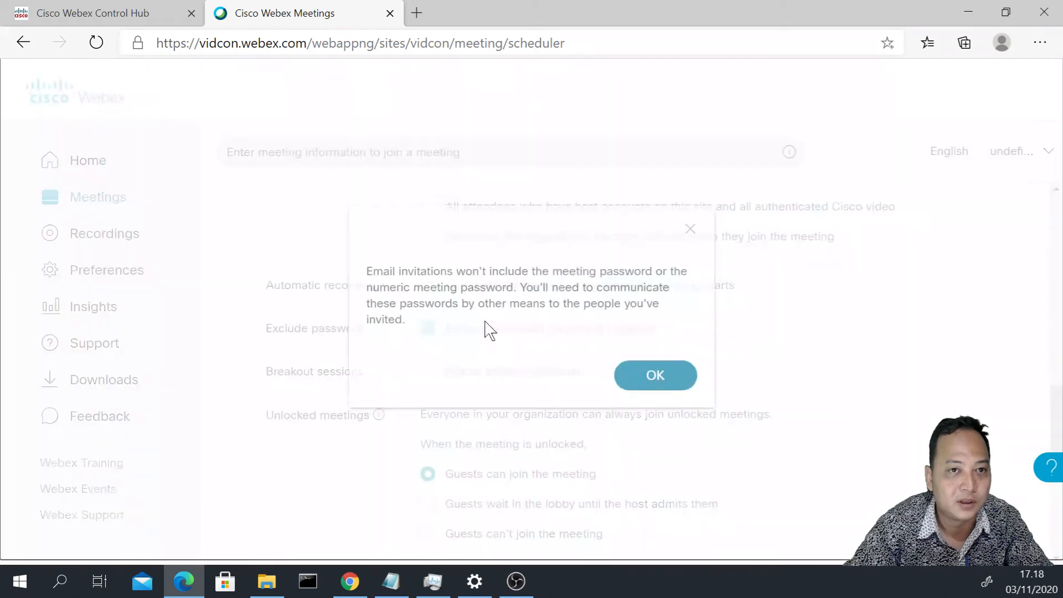
click(644, 380)
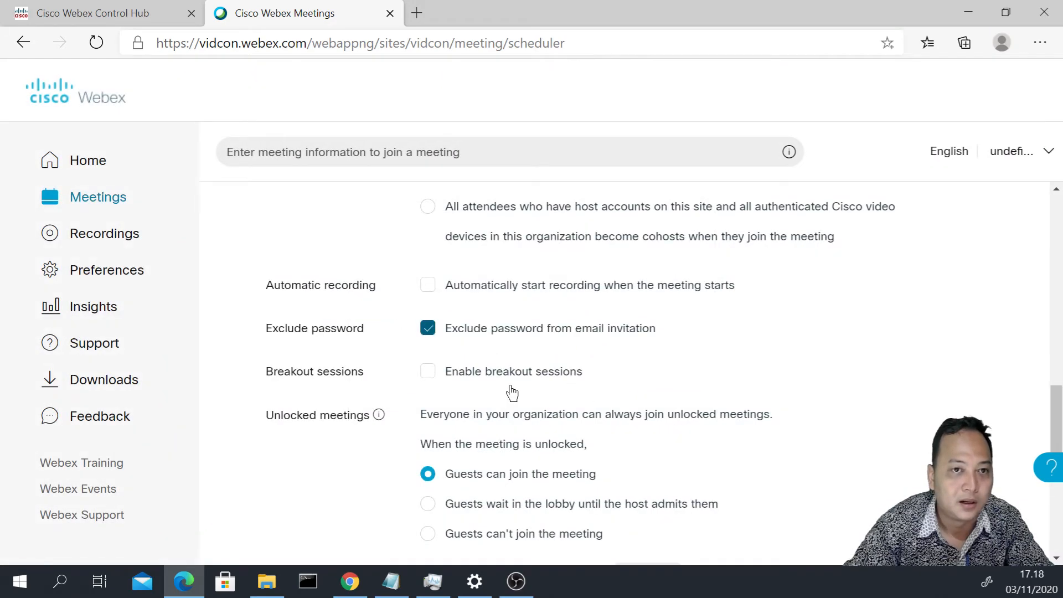
scroll(511, 392, down, 1)
scroll(511, 392, down, 1)
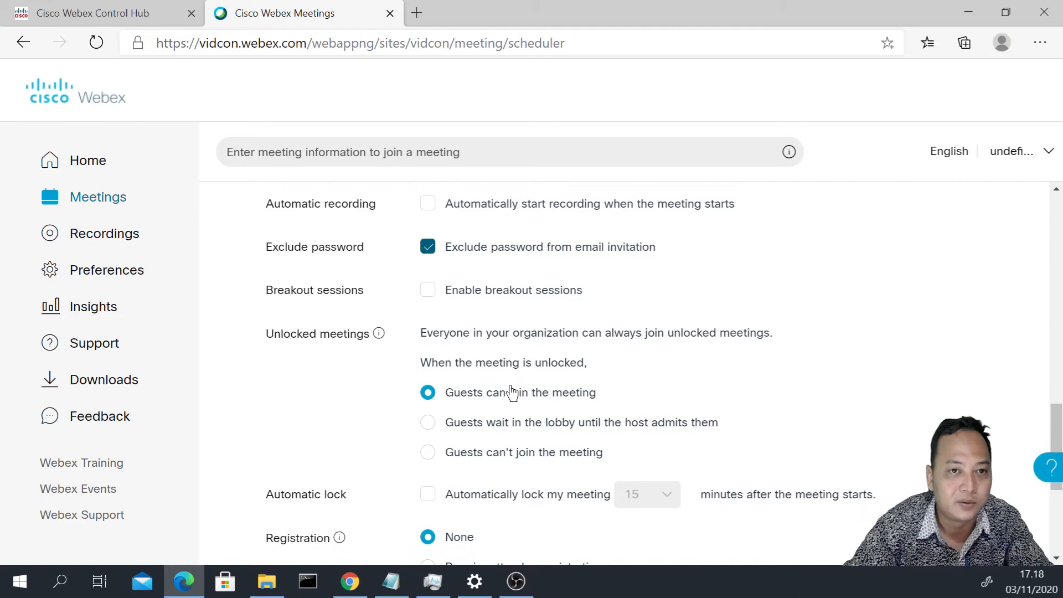
scroll(512, 392, down, 4)
scroll(512, 392, down, 2)
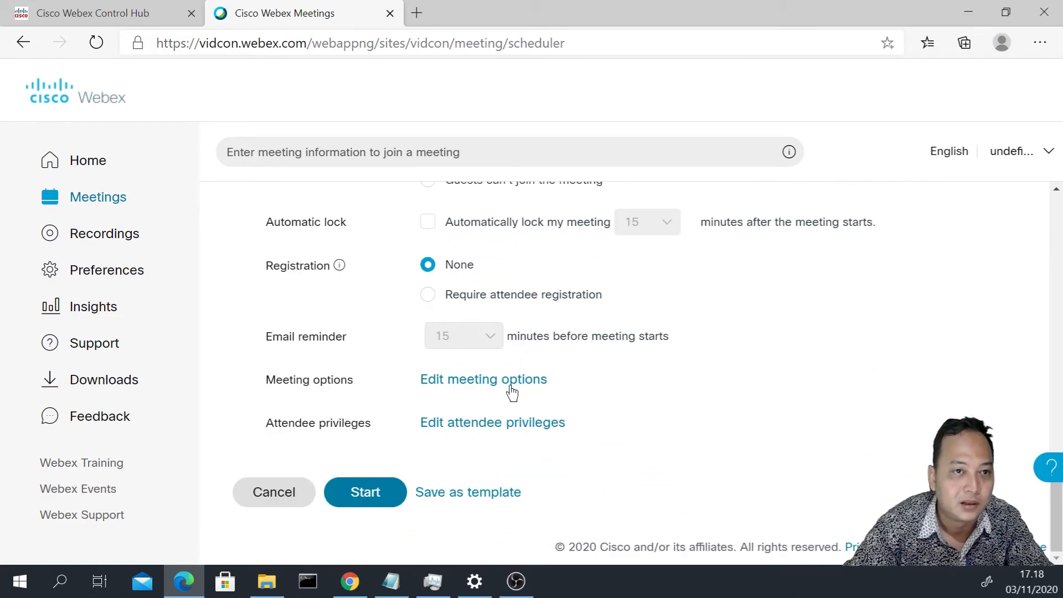
scroll(512, 393, up, 4)
scroll(512, 392, up, 3)
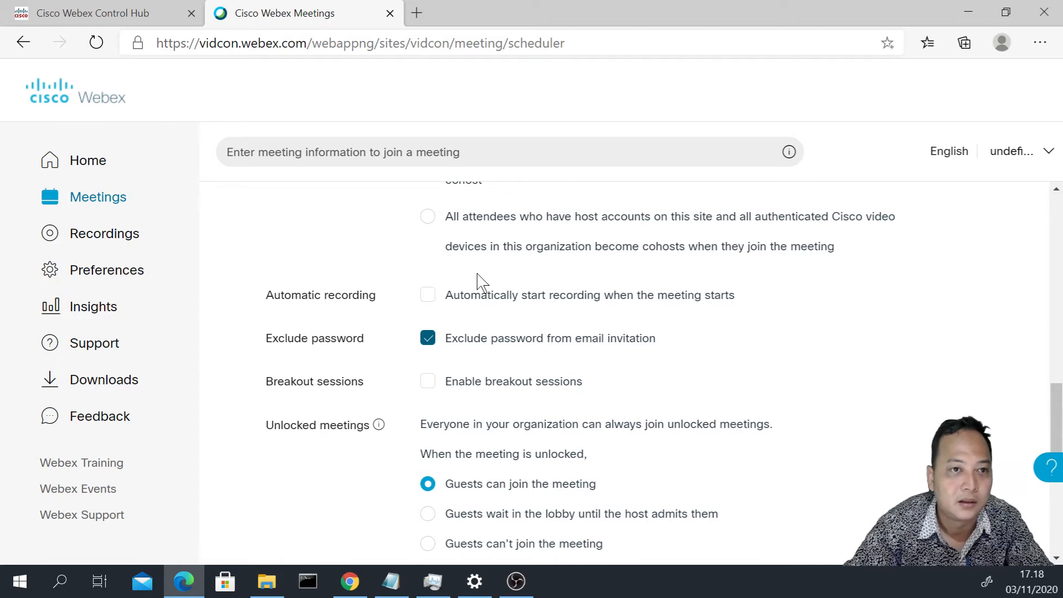
click(441, 339)
scroll(465, 394, down, 1)
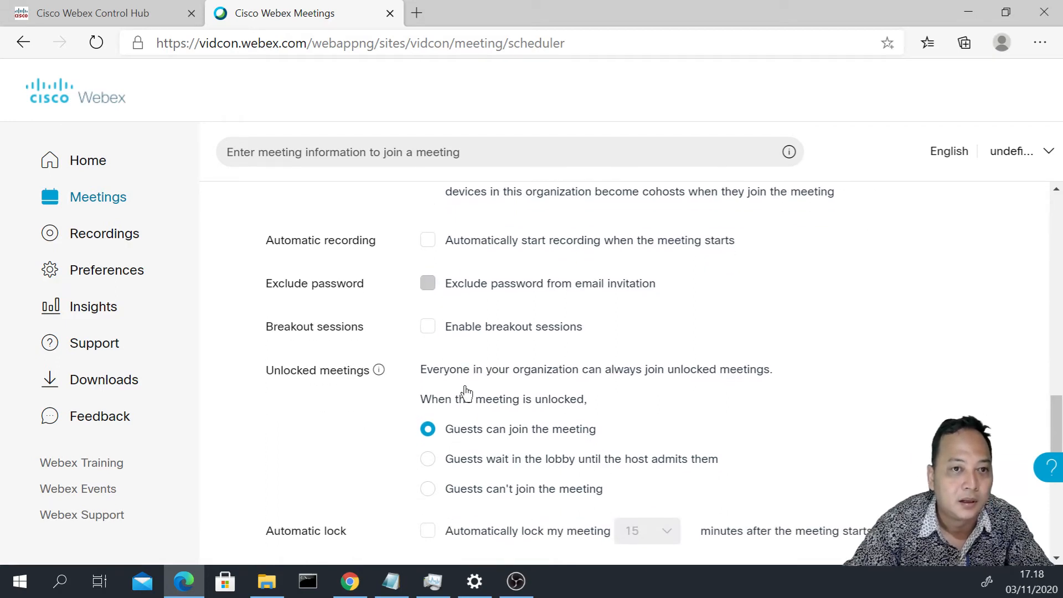
scroll(465, 432, down, 1)
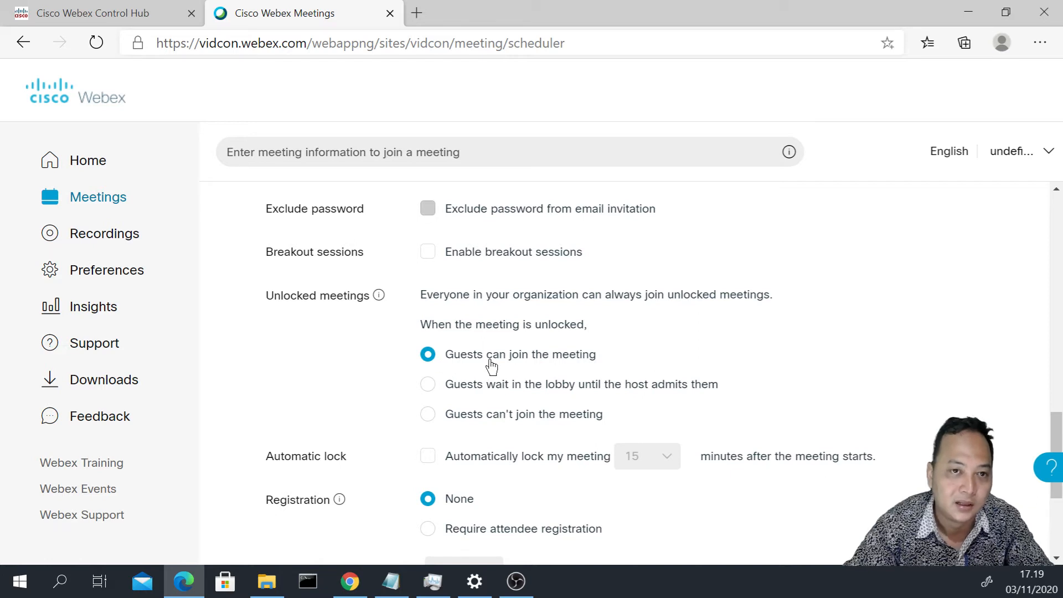
- Set unlocked meetings so guests join directly instead of waiting in the lobby
click(500, 397)
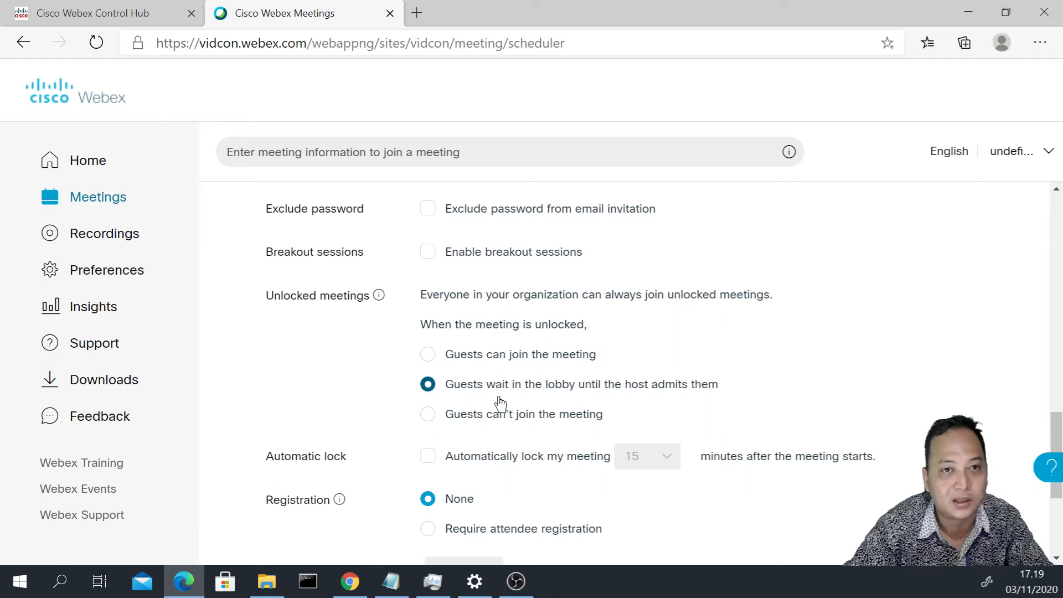
scroll(500, 405, down, 1)
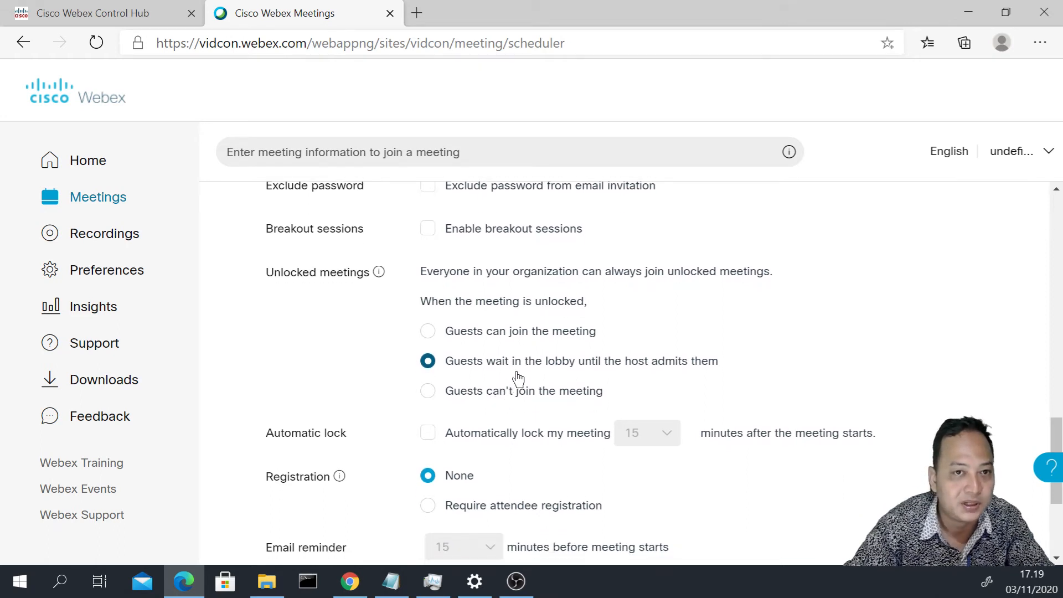
click(500, 339)
scroll(521, 399, down, 3)
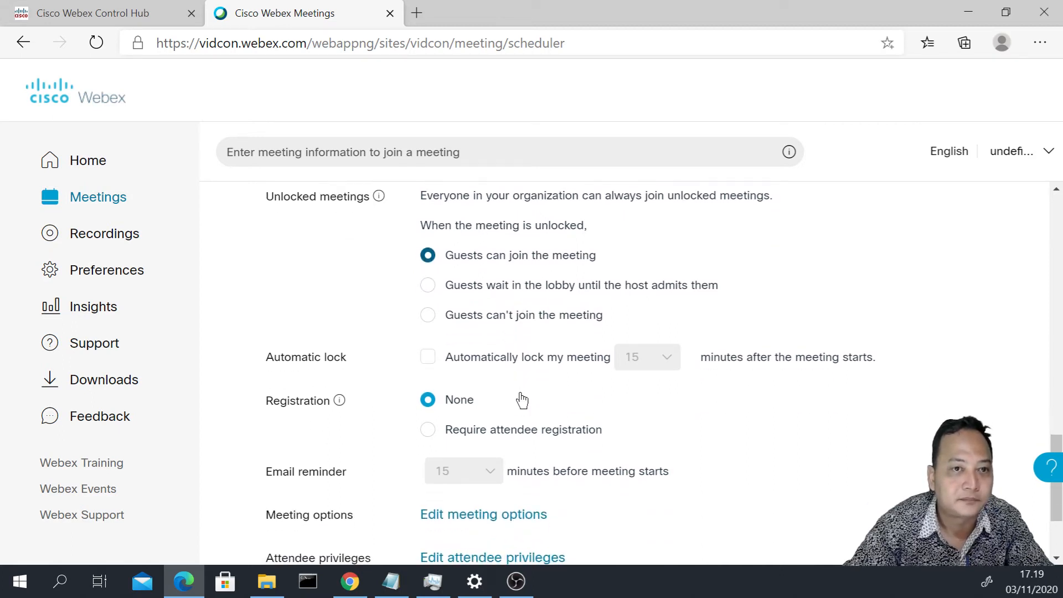
scroll(555, 367, down, 3)
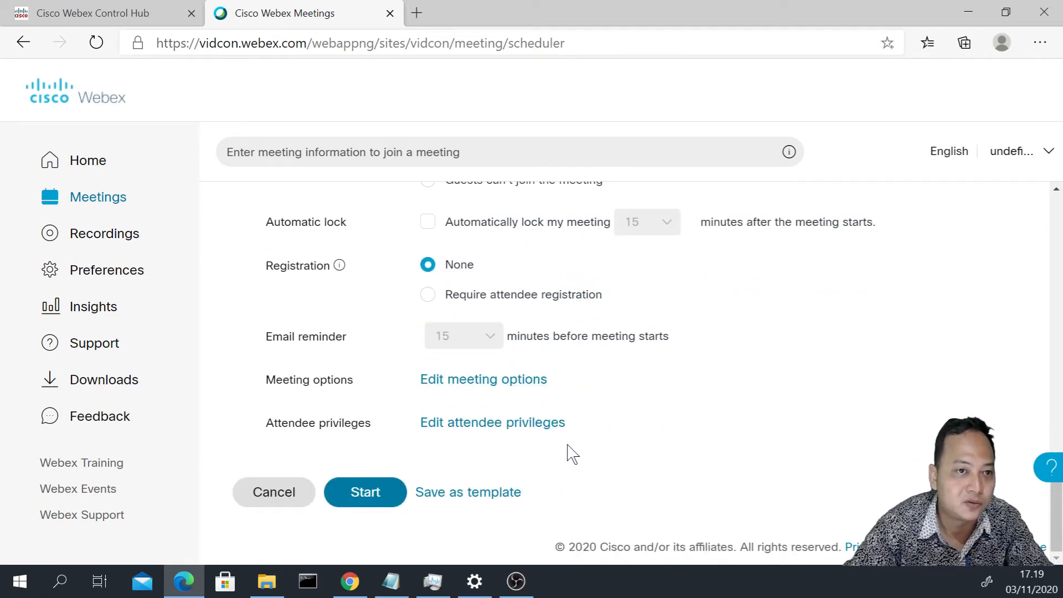
- Start the scheduled meeting and open it in the Webex Meetings desktop app
click(380, 499)
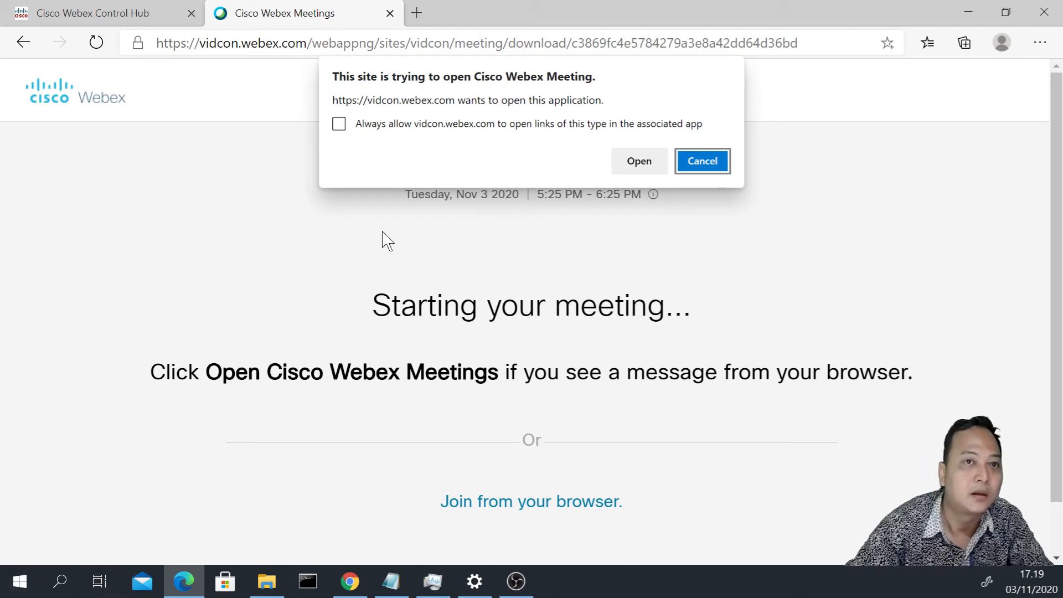
click(635, 162)
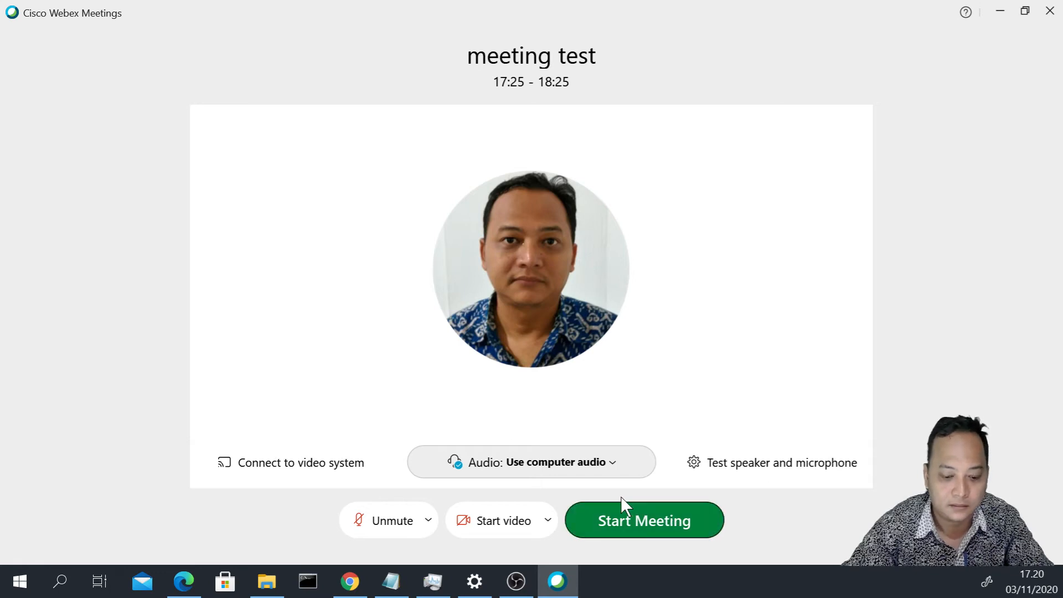
- Start the 'meeting test' session with Don't connect to audio selected
click(589, 464)
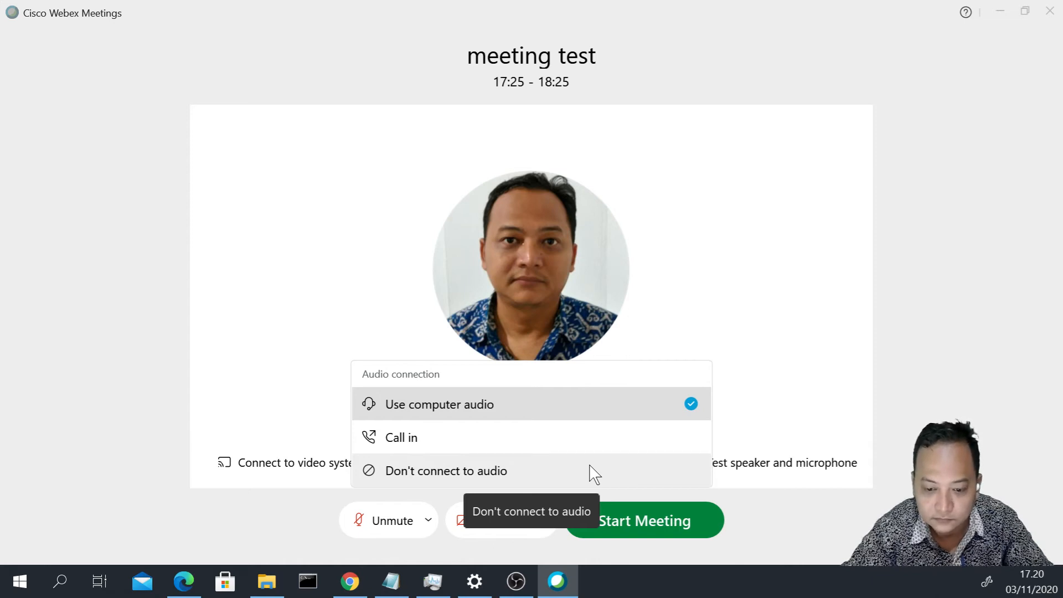
click(594, 472)
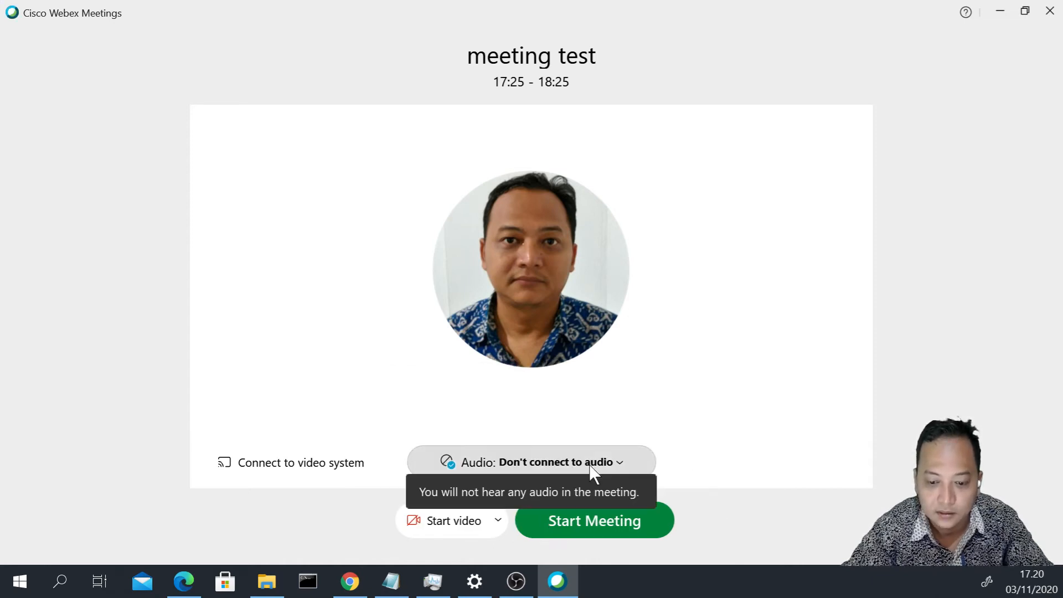
click(647, 524)
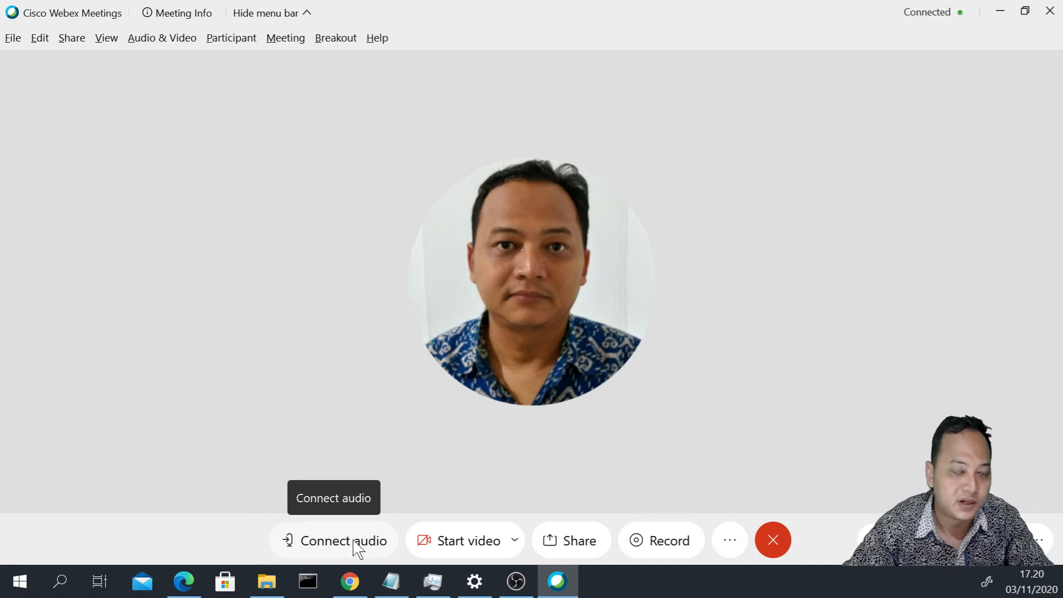
click(514, 541)
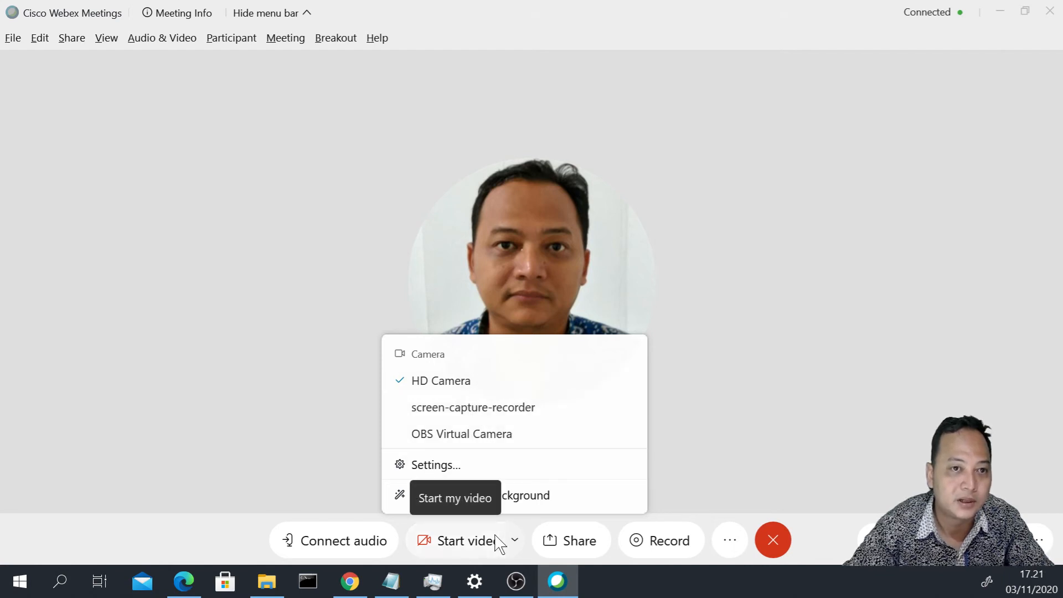
click(710, 494)
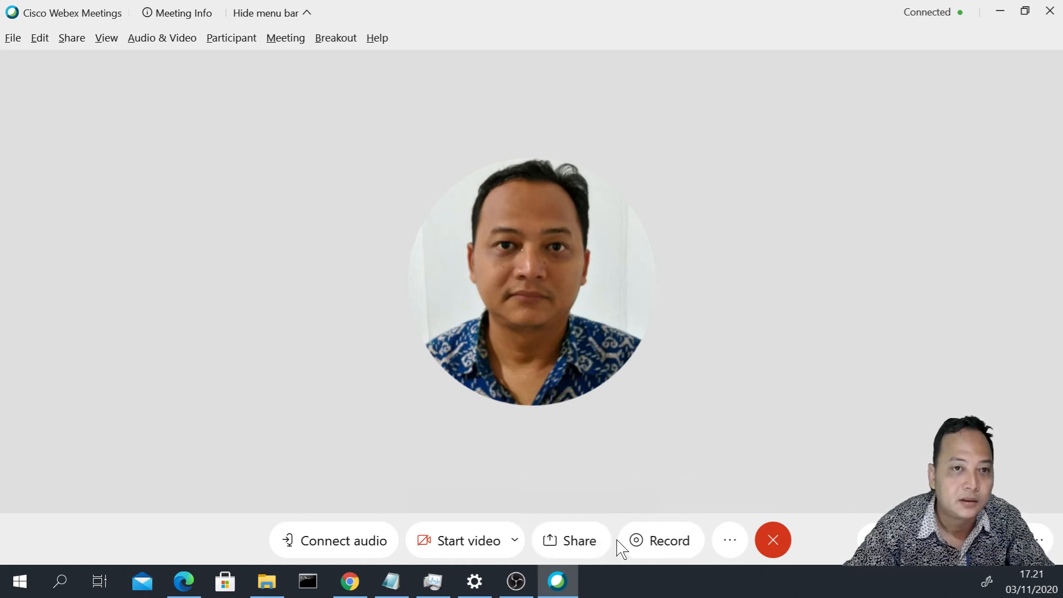
click(732, 542)
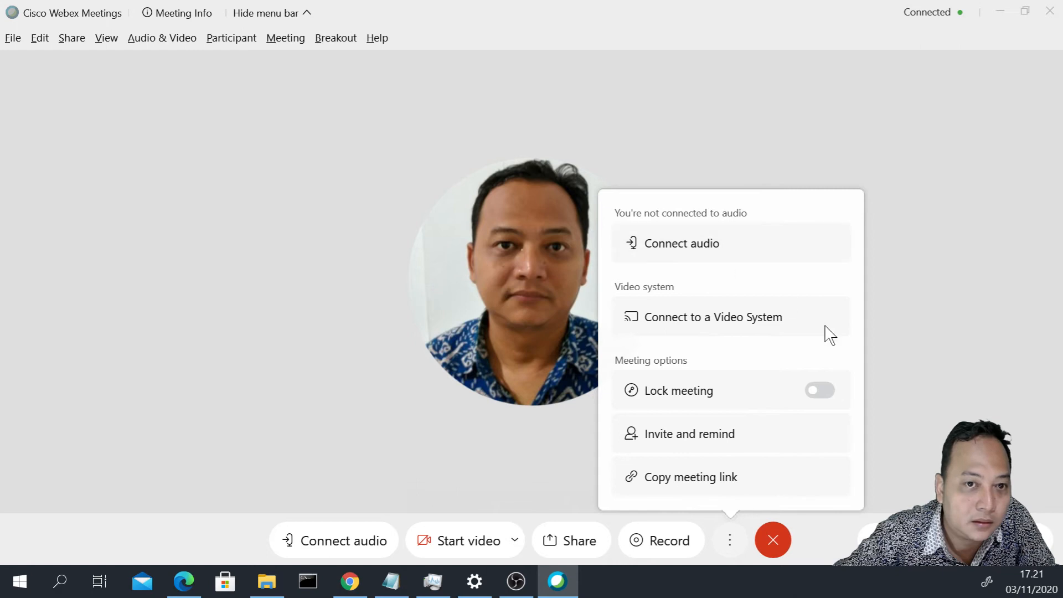
click(926, 540)
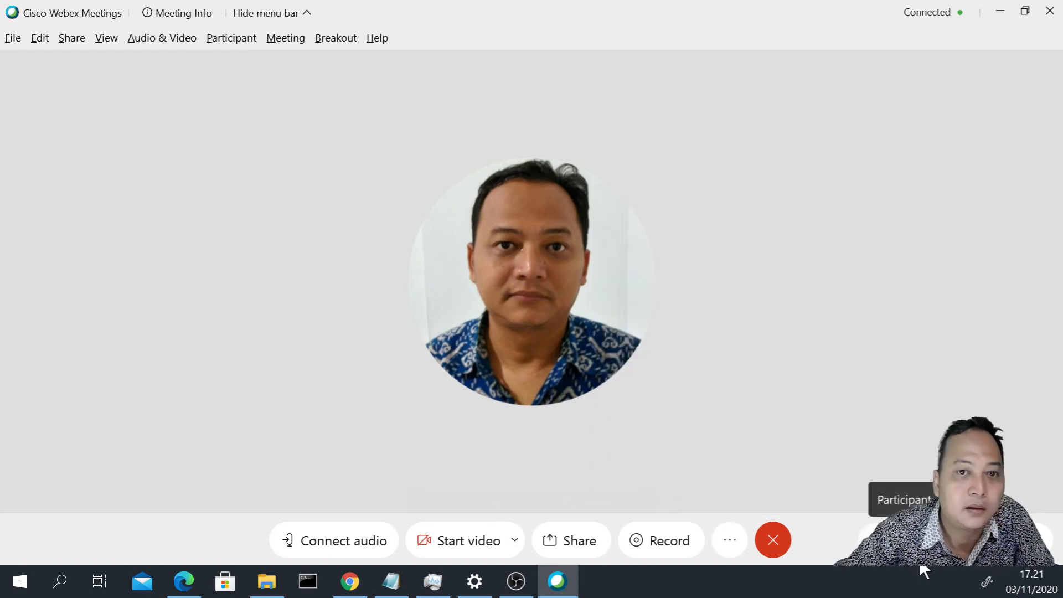
- Show the participants list and send the message 'tes 12' to everyone in chat
click(897, 541)
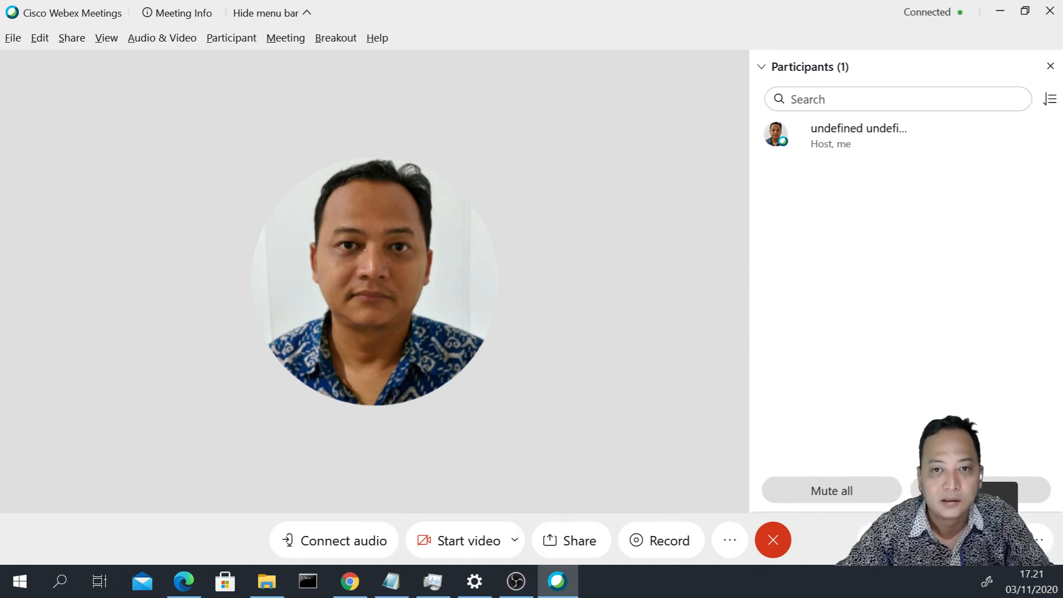
click(1000, 540)
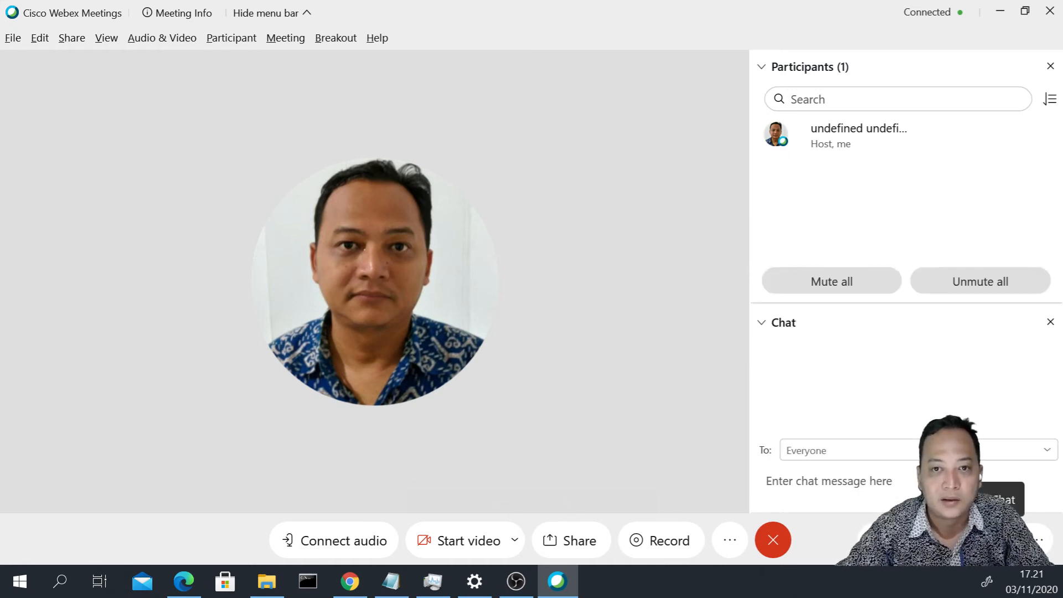
click(849, 477)
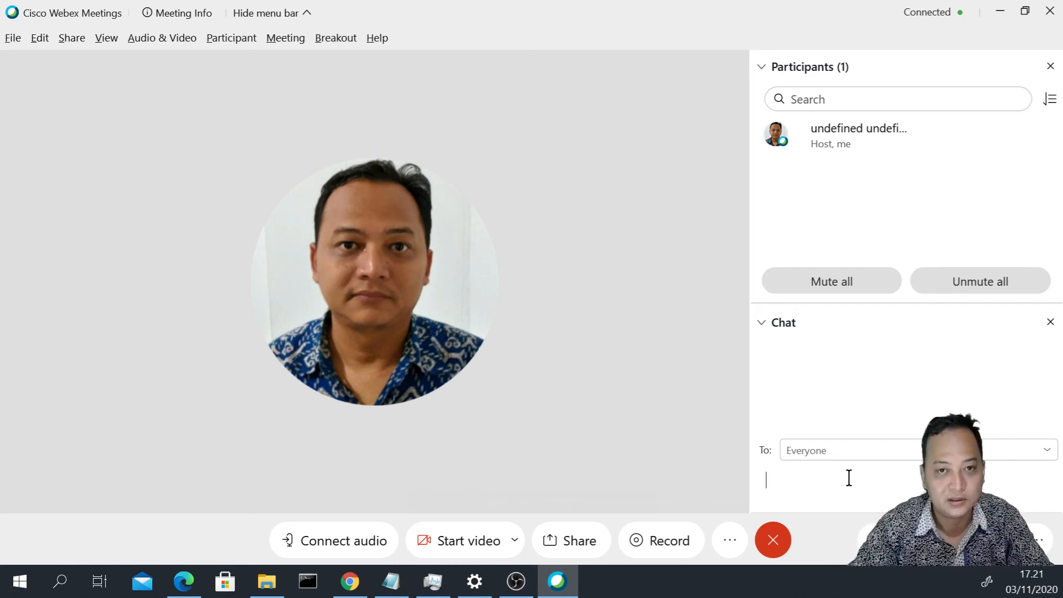
text(tes 12)
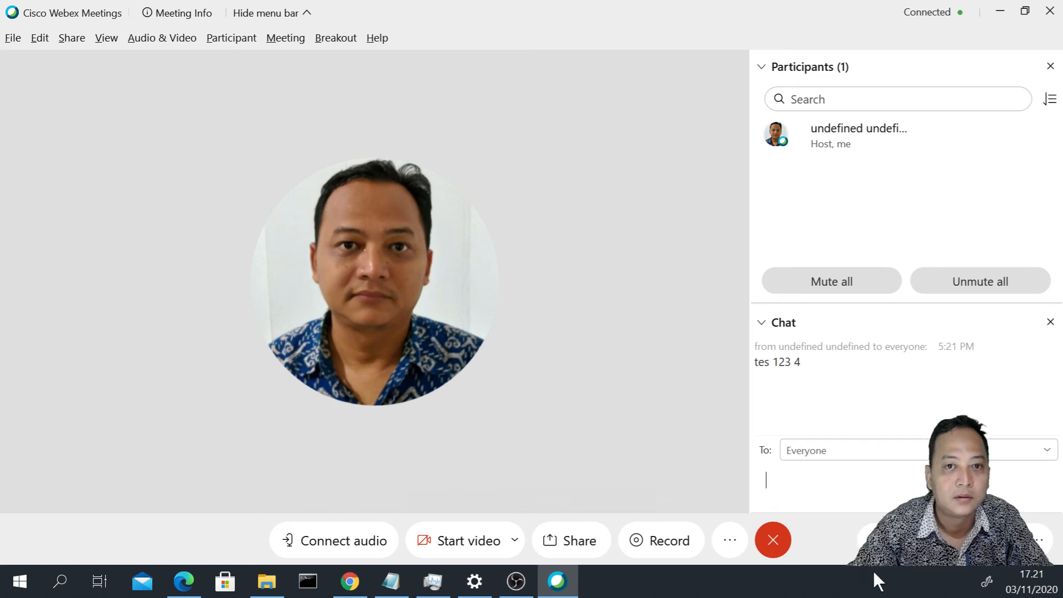
click(1003, 540)
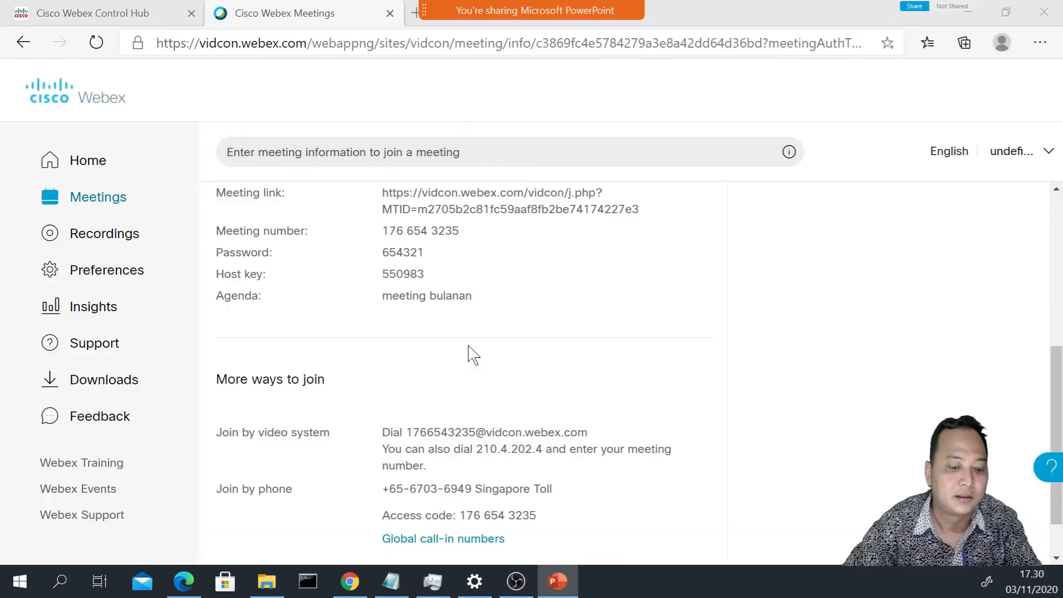
- Toggle annotation on and off over the shared PowerPoint, then drag its window onto this screen
mouse_move(509, 7)
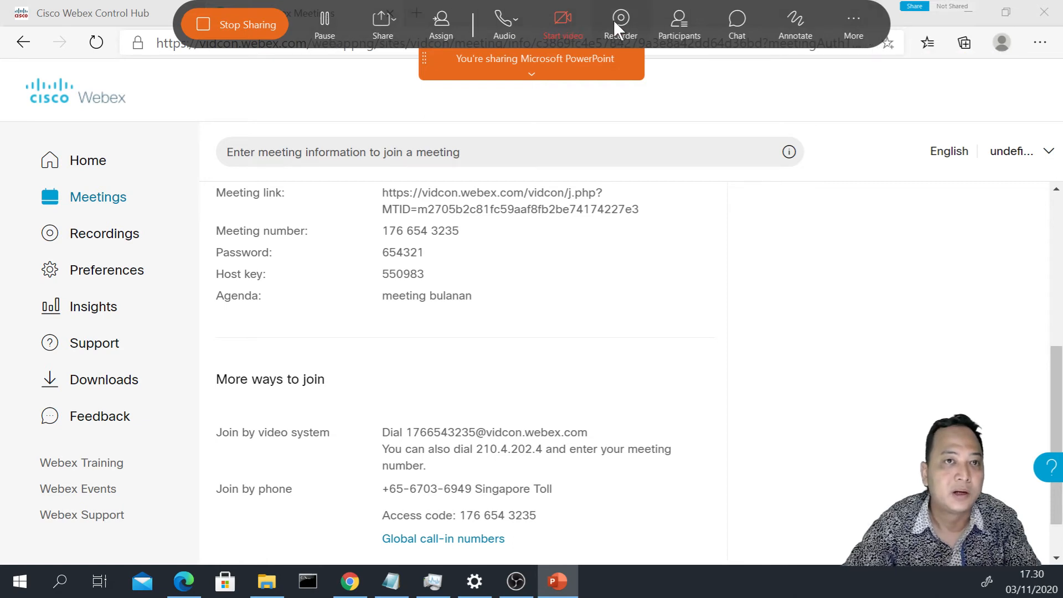
click(803, 32)
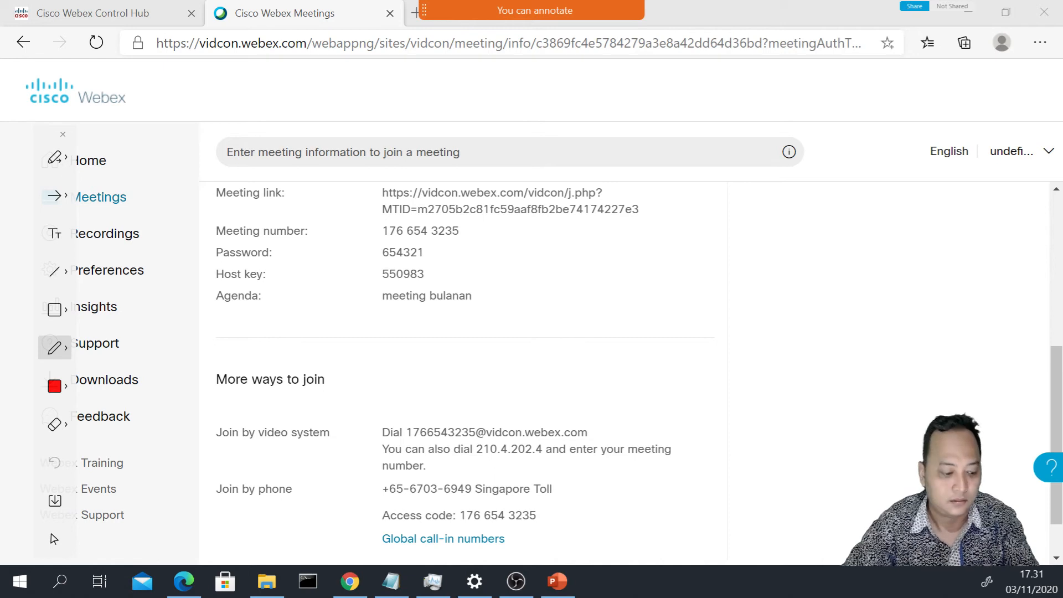
mouse_move(671, 12)
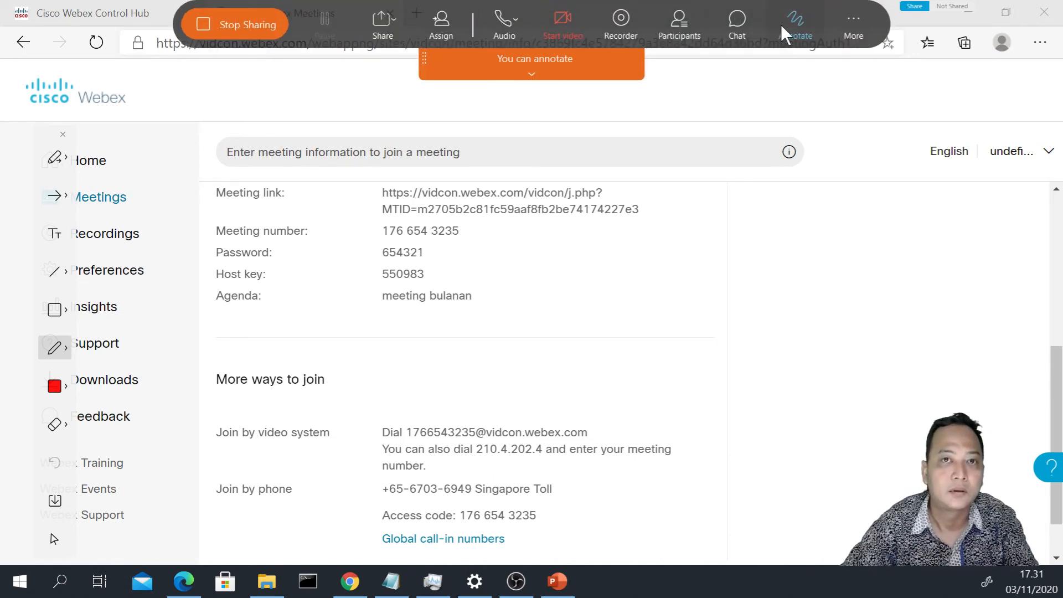
click(791, 30)
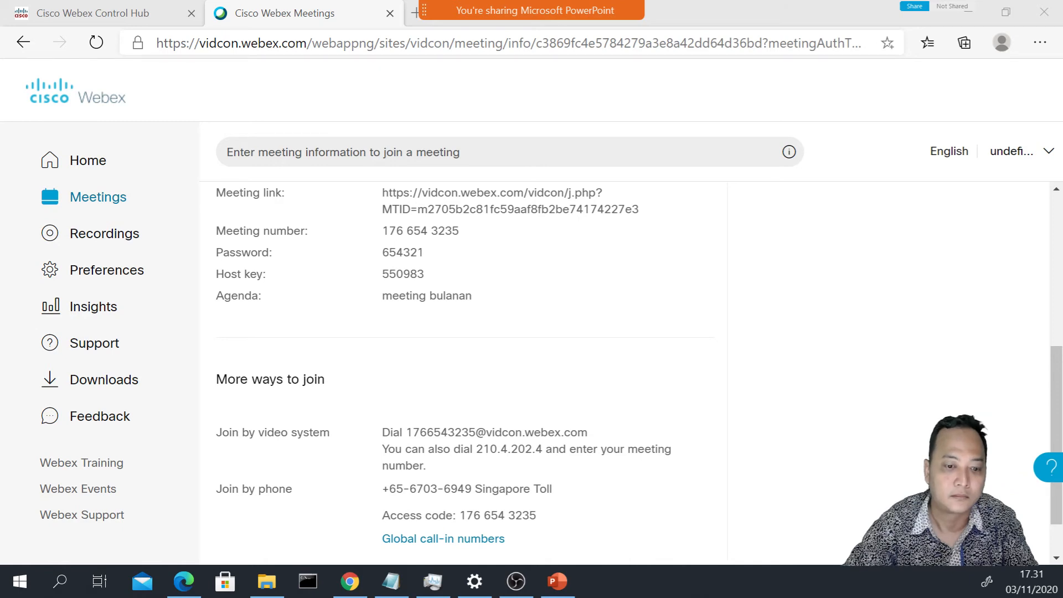
drag(1, 91, 0, 118)
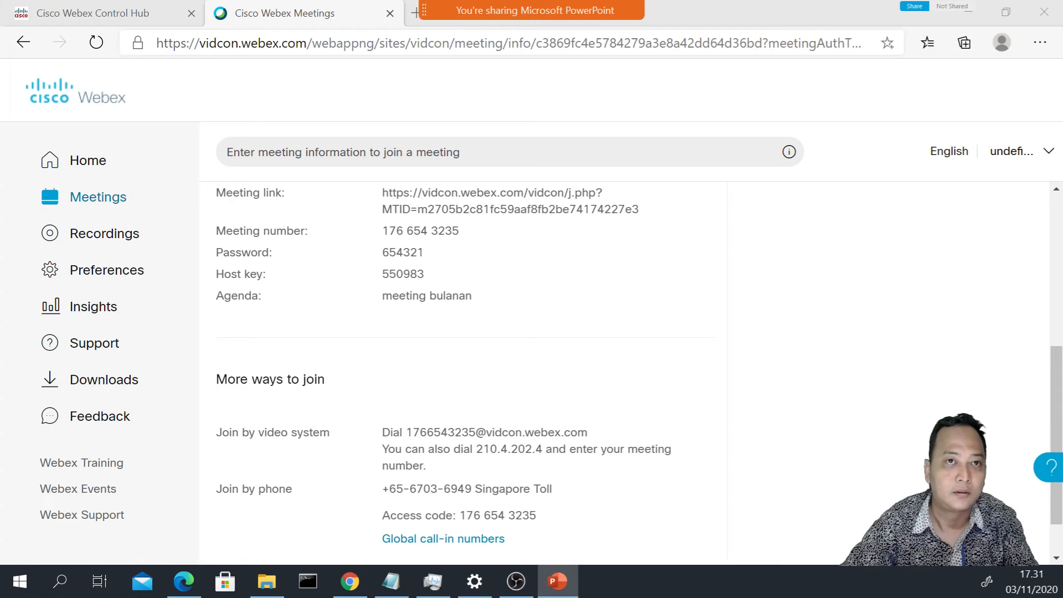
drag(0, 161, 138, 171)
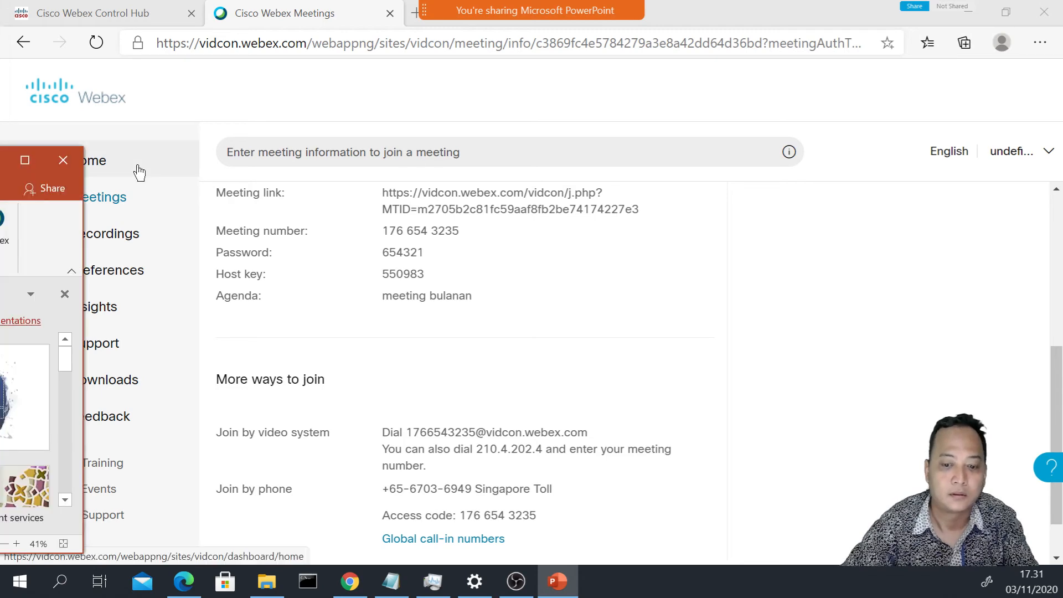
- Maximize the Weekly Meeting PowerPoint window and dismiss the single-monitor sharing notice
drag(0, 159, 380, 114)
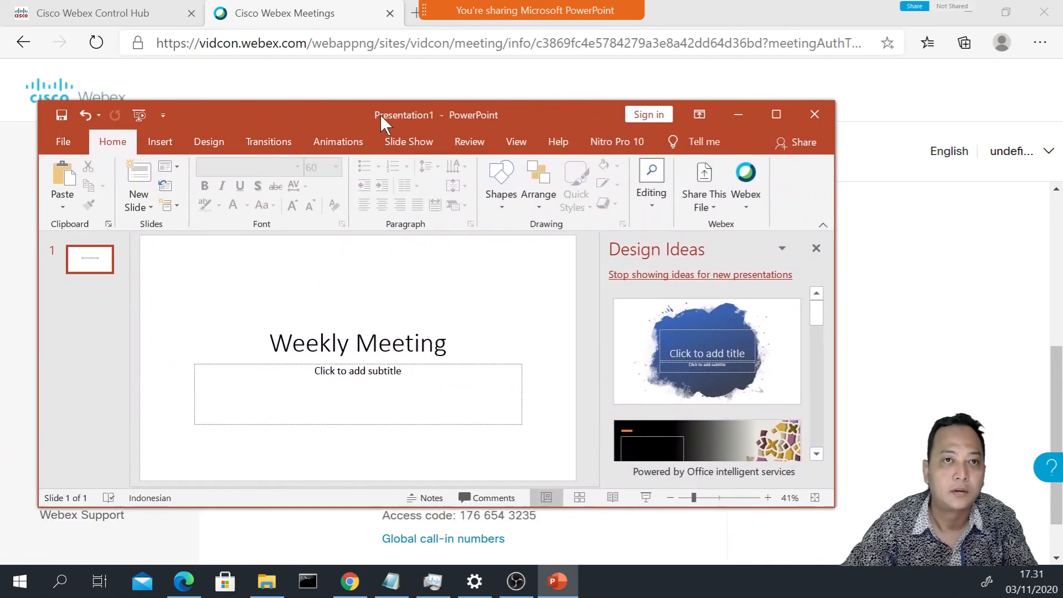
double_click(381, 115)
mouse_move(546, 8)
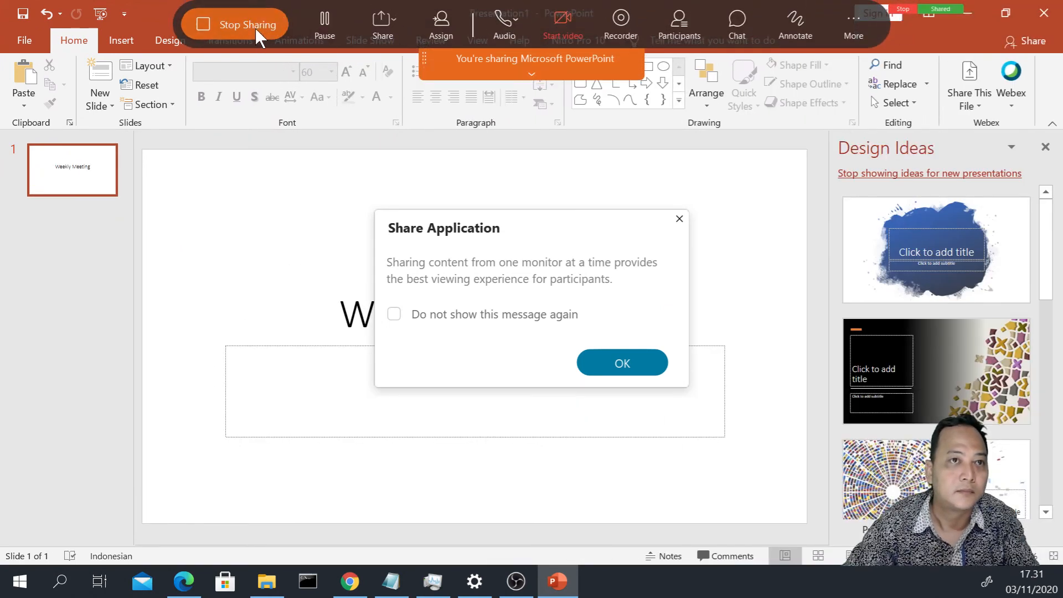
click(641, 360)
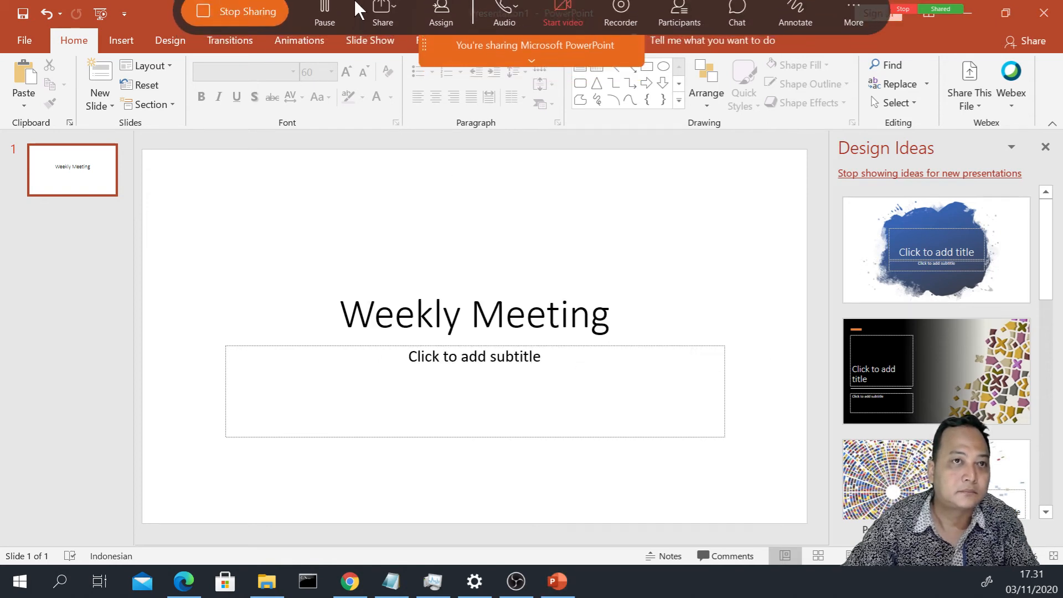
mouse_move(389, 8)
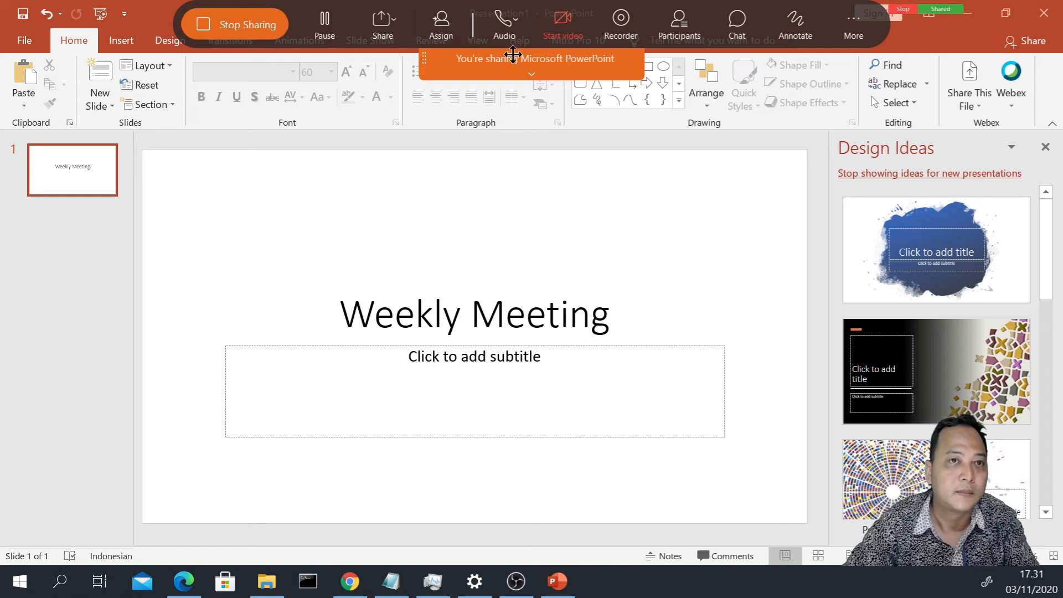